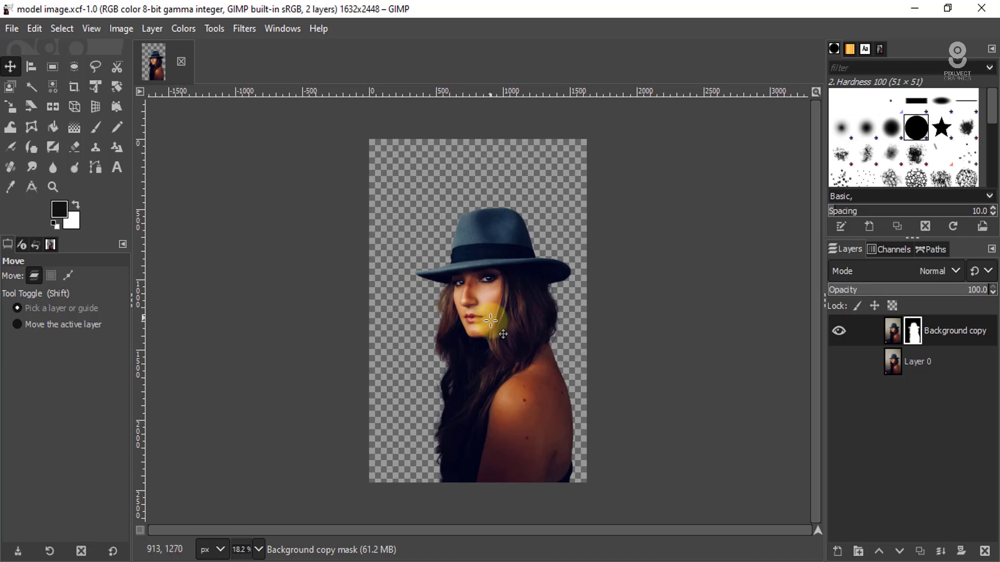
# Compare the cut-out with the original photo by showing Layer 0 and hiding it again
pyautogui.scroll(2, 480, 336)
pyautogui.scroll(-2, 480, 336)
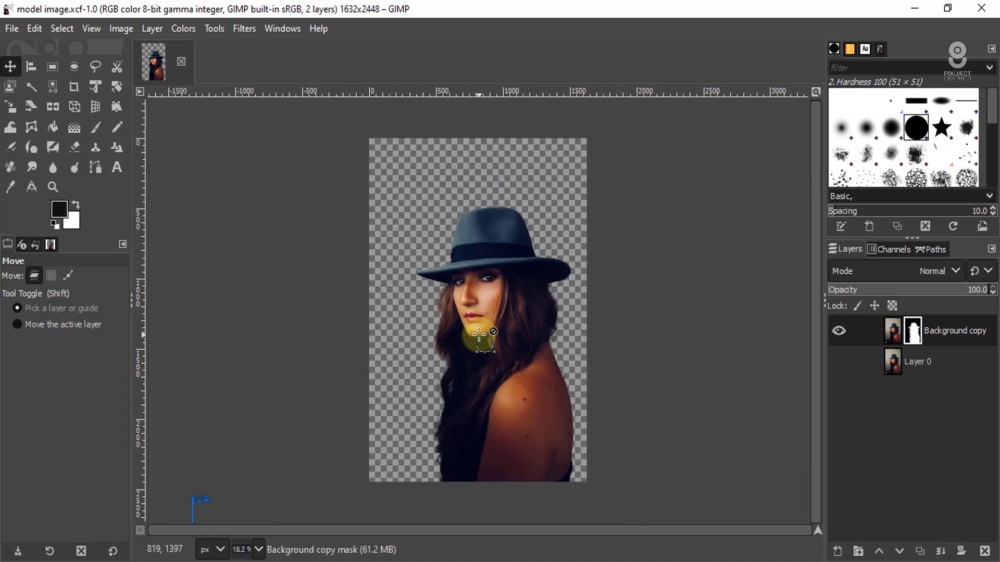
pyautogui.click(839, 361)
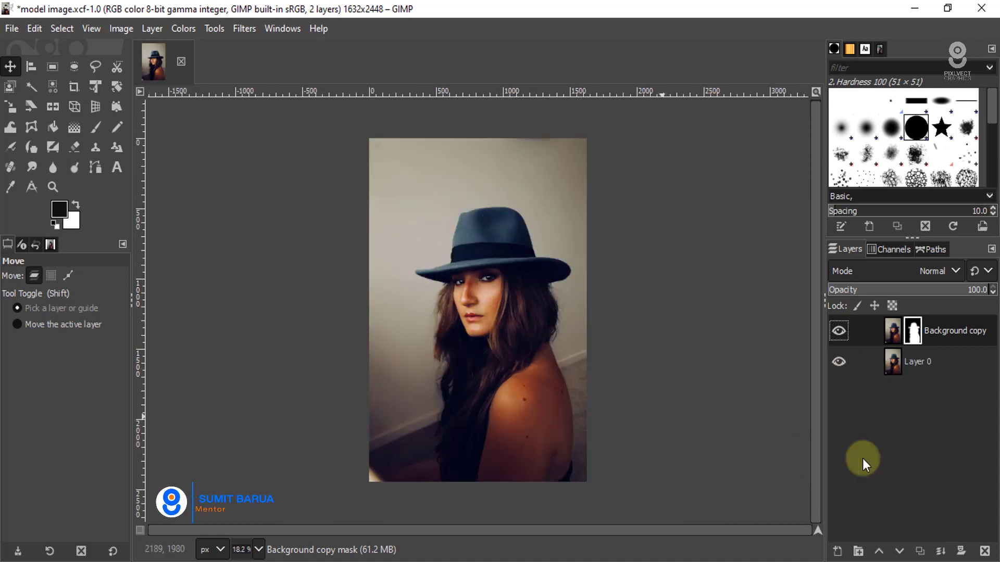
pyautogui.click(840, 362)
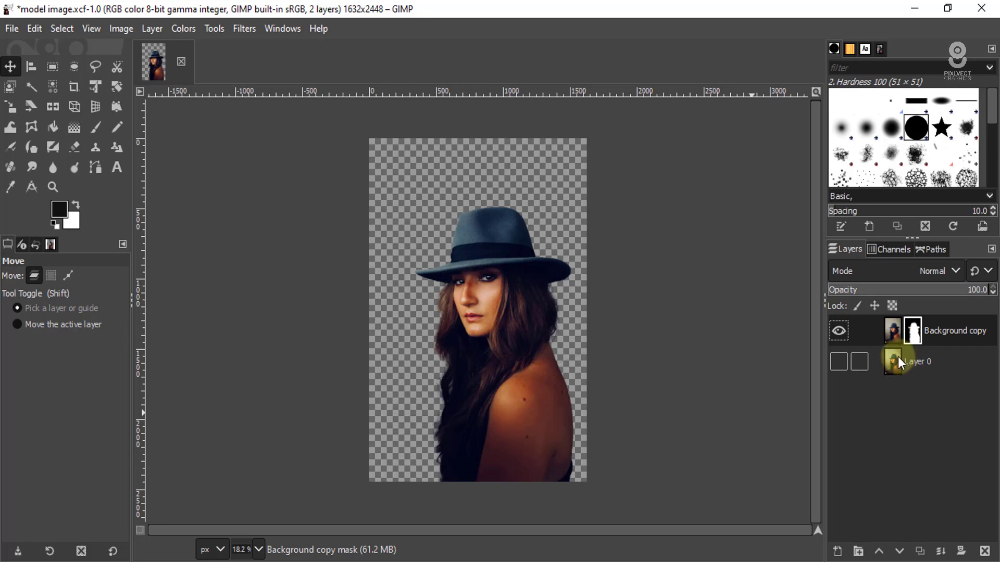
# Delete Layer 0 and apply the layer mask on the Background copy layer
pyautogui.click(964, 361)
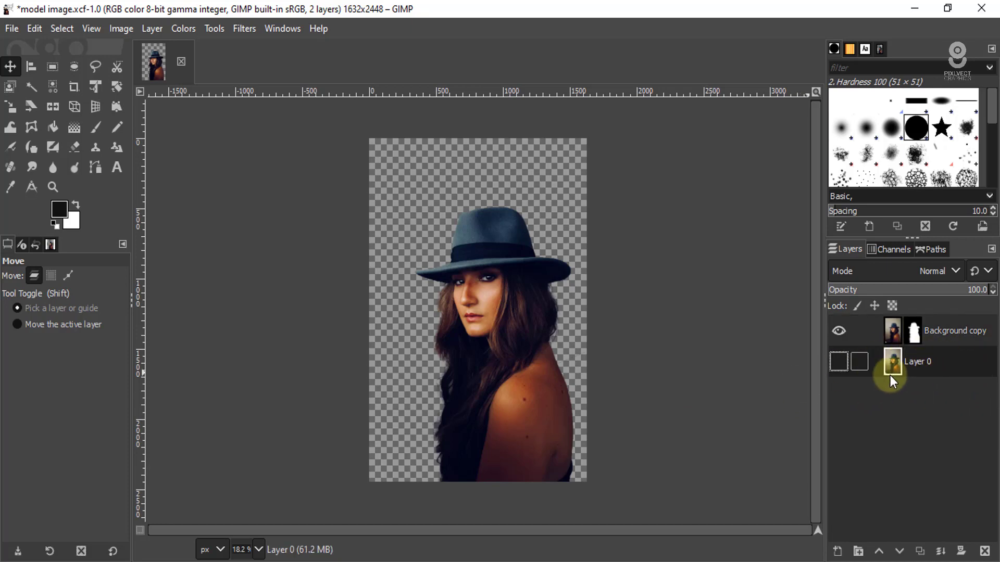
pyautogui.click(985, 552)
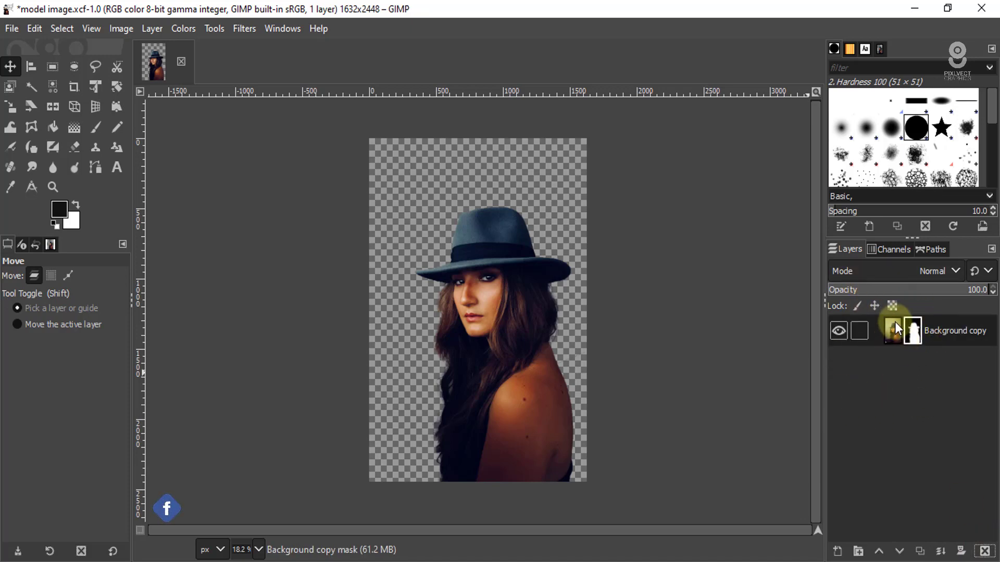
pyautogui.rightClick(962, 339)
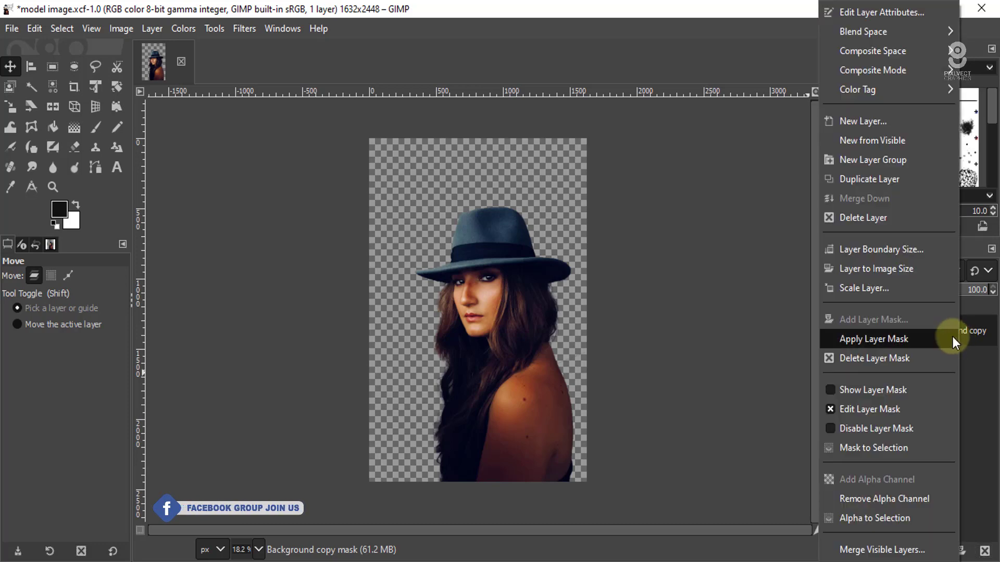
pyautogui.click(889, 342)
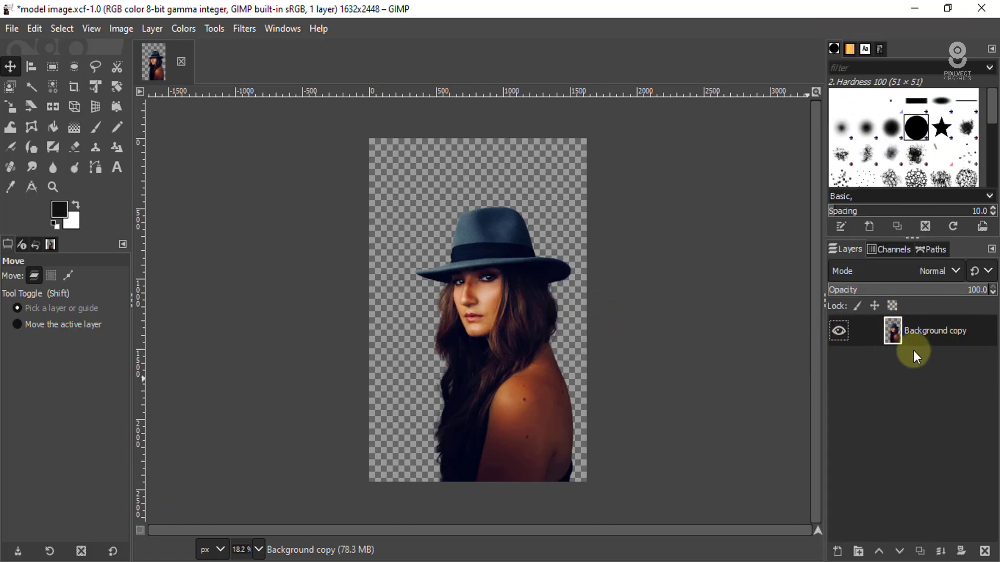
# Rename the Background copy layer as image 01
pyautogui.doubleClick(946, 332)
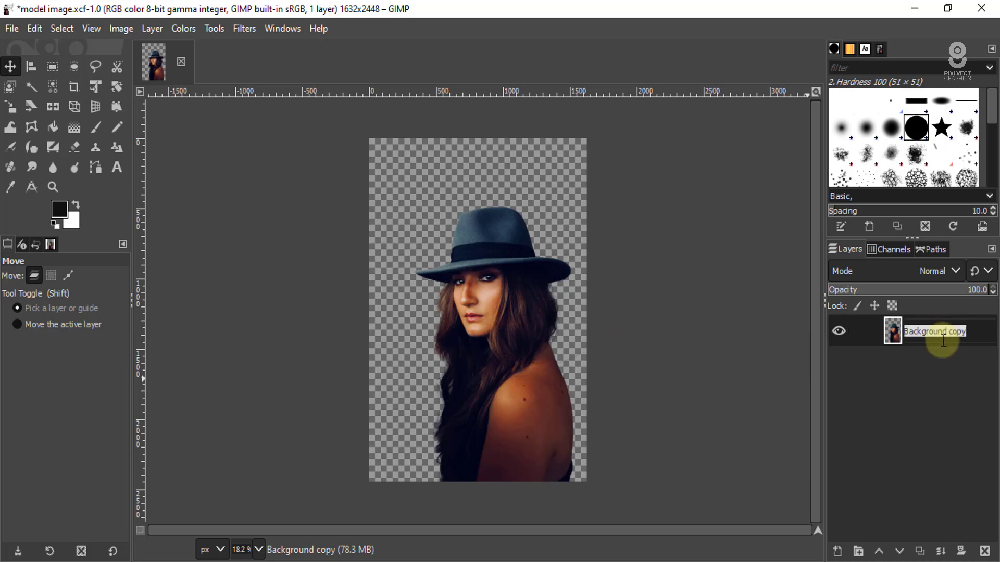
pyautogui.press('BackSpace')
pyautogui.write('image 01')
pyautogui.press('Return')
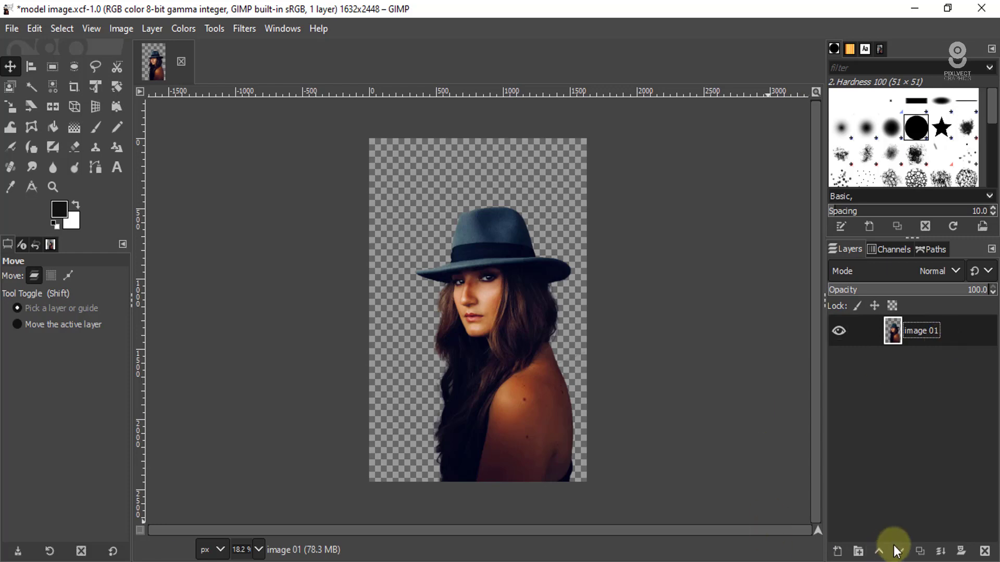
# Add a transparent full-size layer named BG beneath the image 01 layer
pyautogui.click(837, 552)
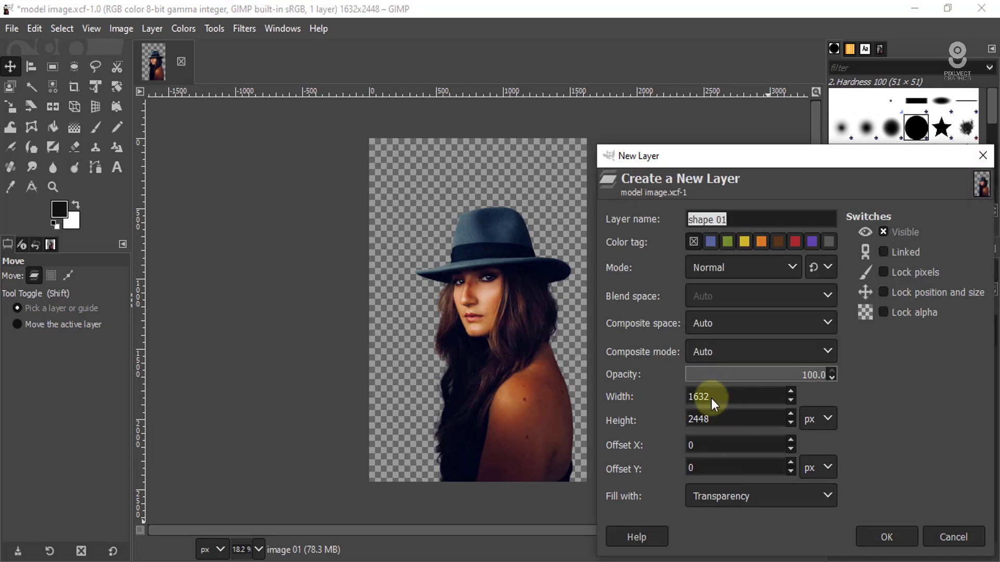
pyautogui.click(864, 537)
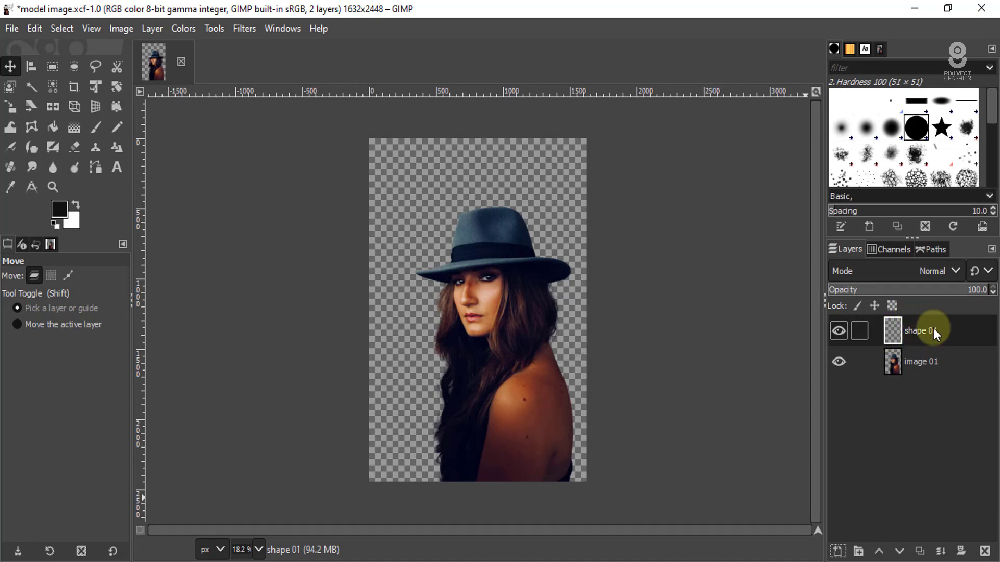
pyautogui.doubleClick(931, 331)
pyautogui.write('BG')
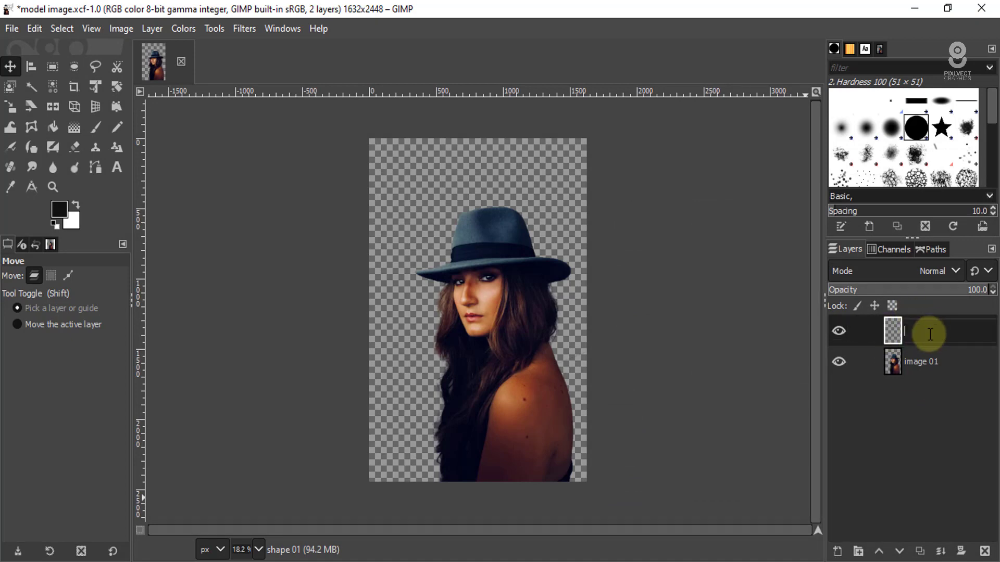
pyautogui.press('Return')
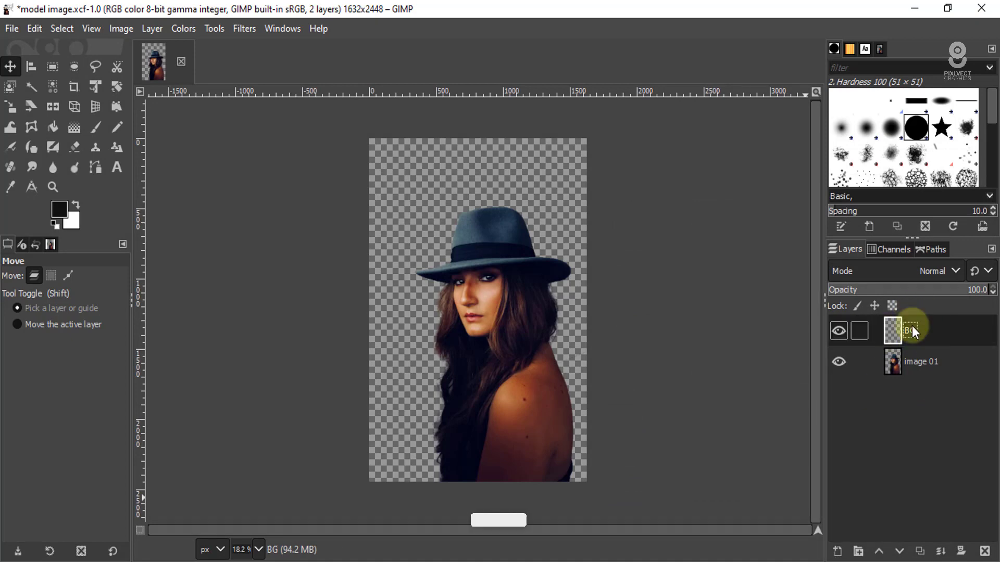
pyautogui.click(899, 551)
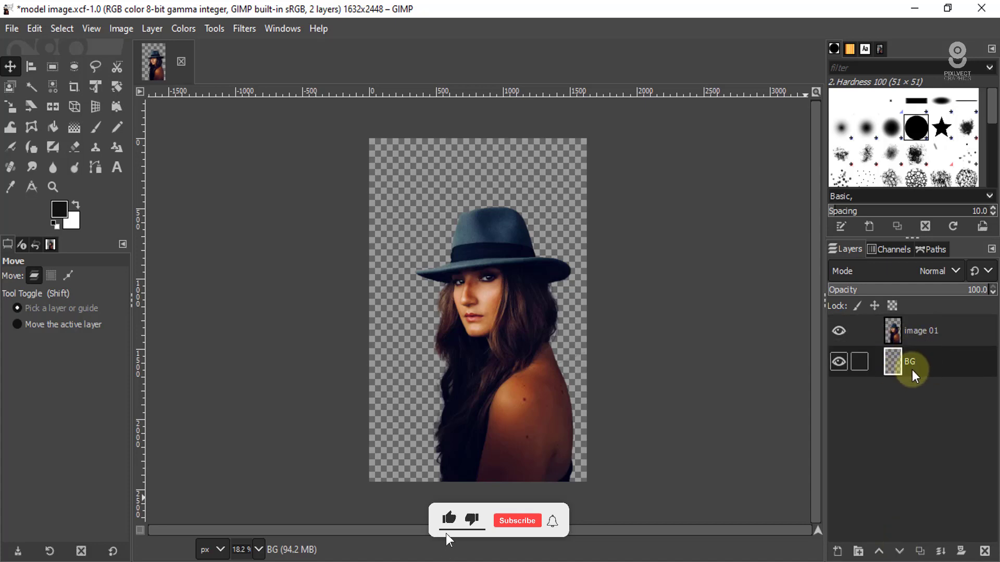
# Set the foreground color to black and fill the BG layer with it
pyautogui.click(61, 210)
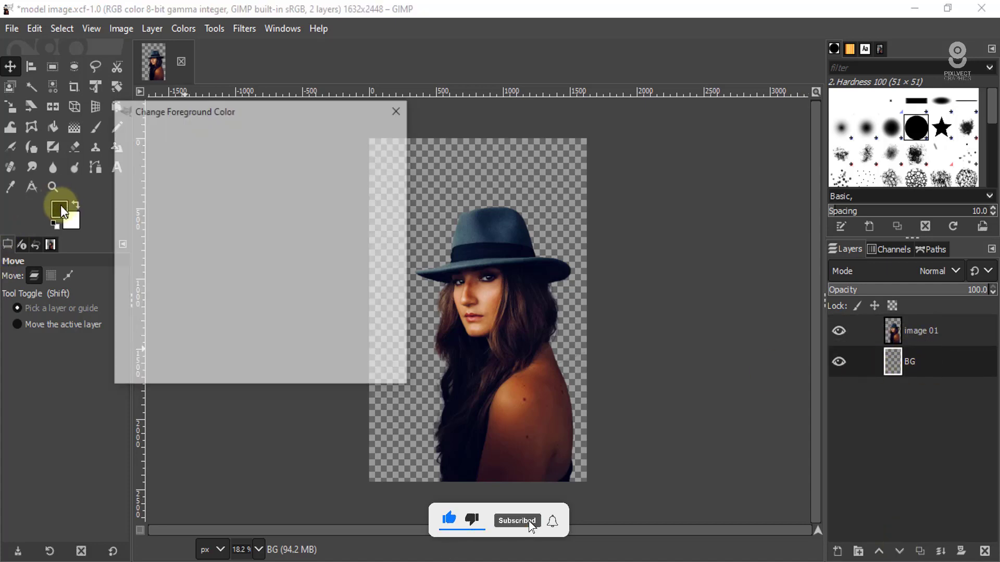
pyautogui.moveTo(145, 266); pyautogui.dragTo(107, 306)
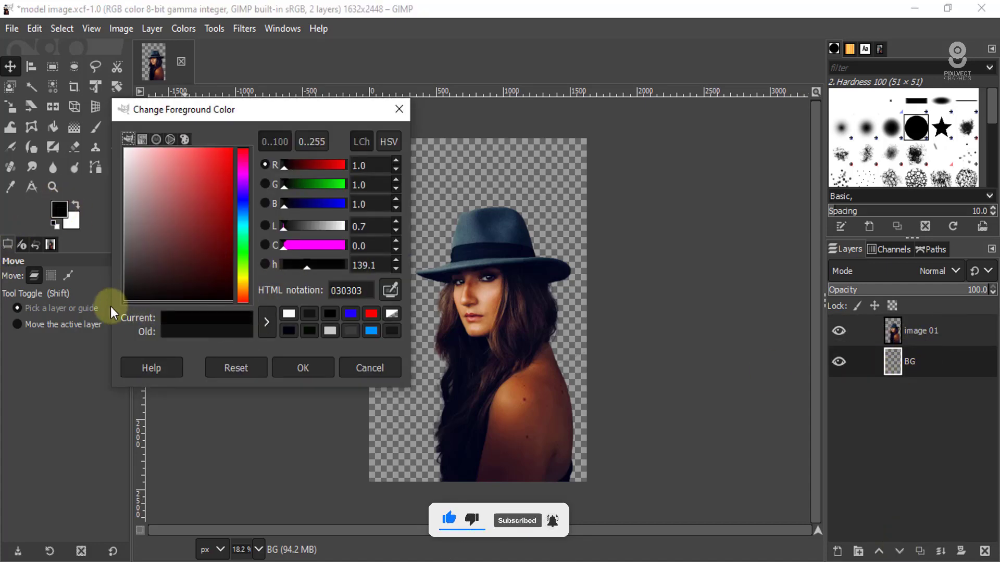
pyautogui.click(307, 366)
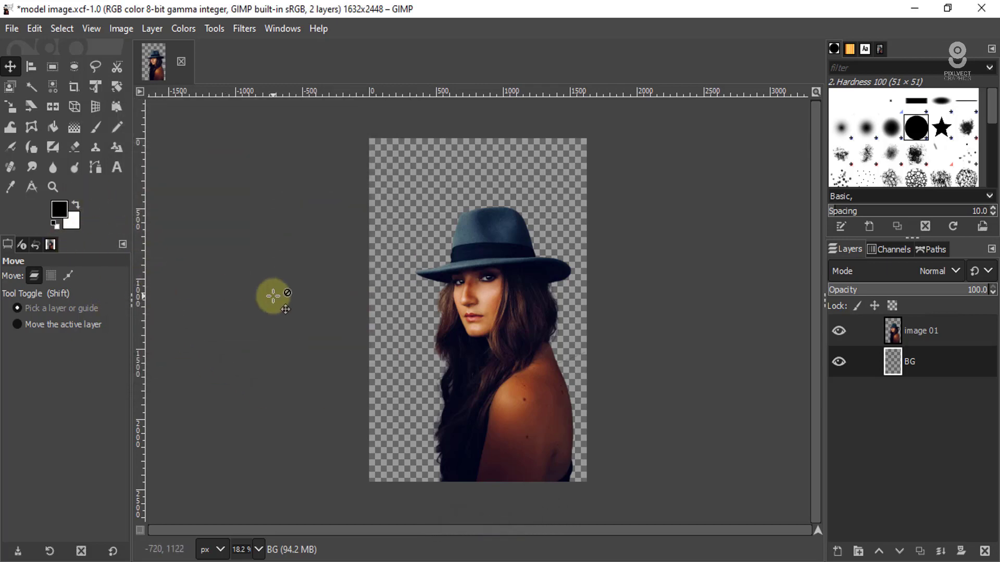
pyautogui.hotkey('ctrl', ',')
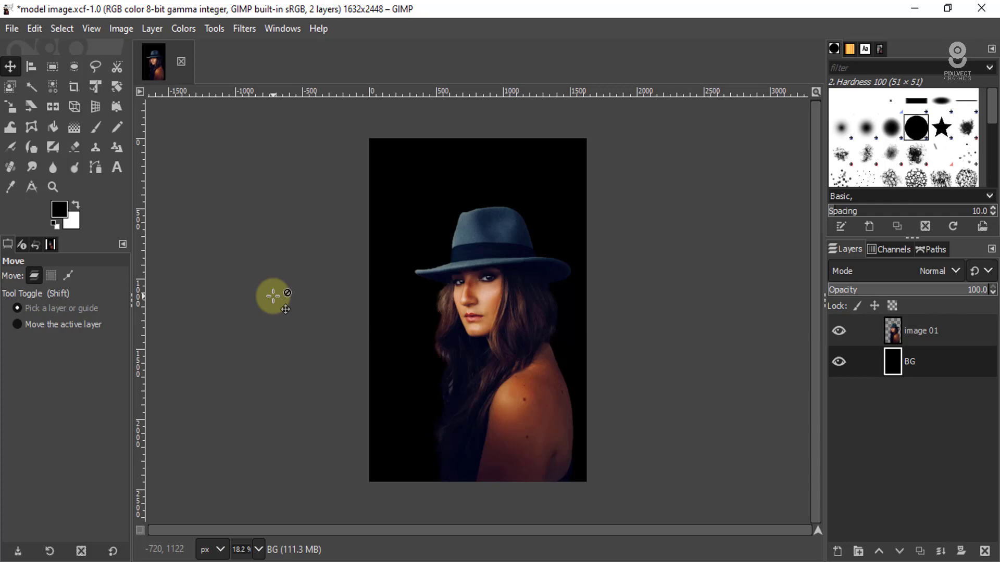
pyautogui.scroll(1, 432, 258)
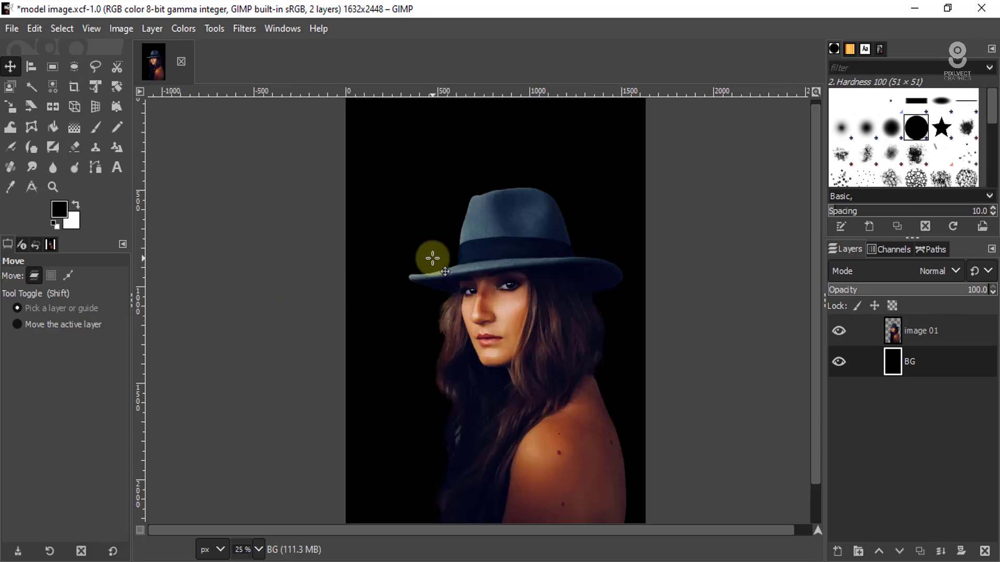
pyautogui.scroll(2, 432, 258)
pyautogui.scroll(-3, 431, 259)
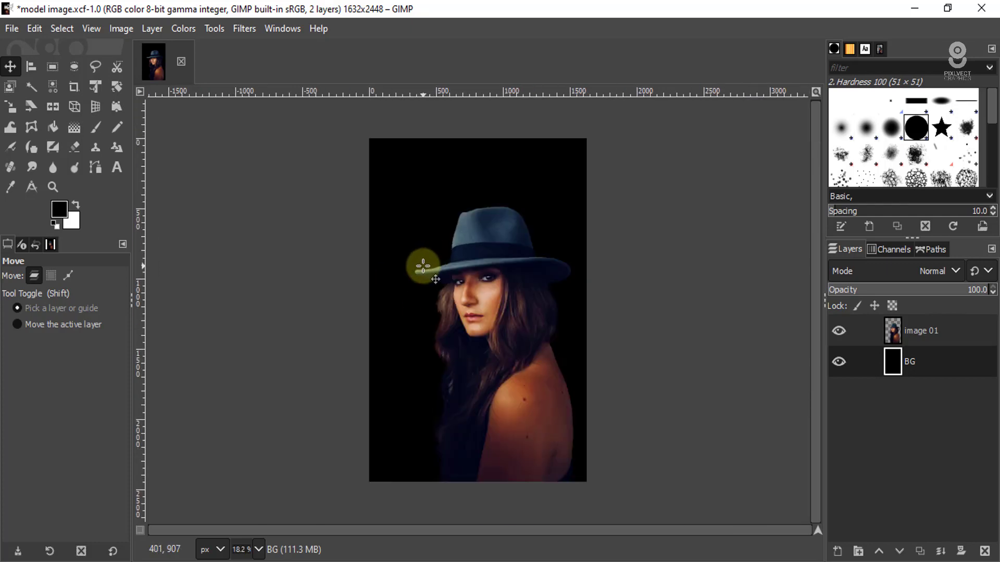
# Adjust the image 01 layer with Brightness-Contrast, using brightness -24 and contrast 7, and compare the preview before applying
pyautogui.click(920, 329)
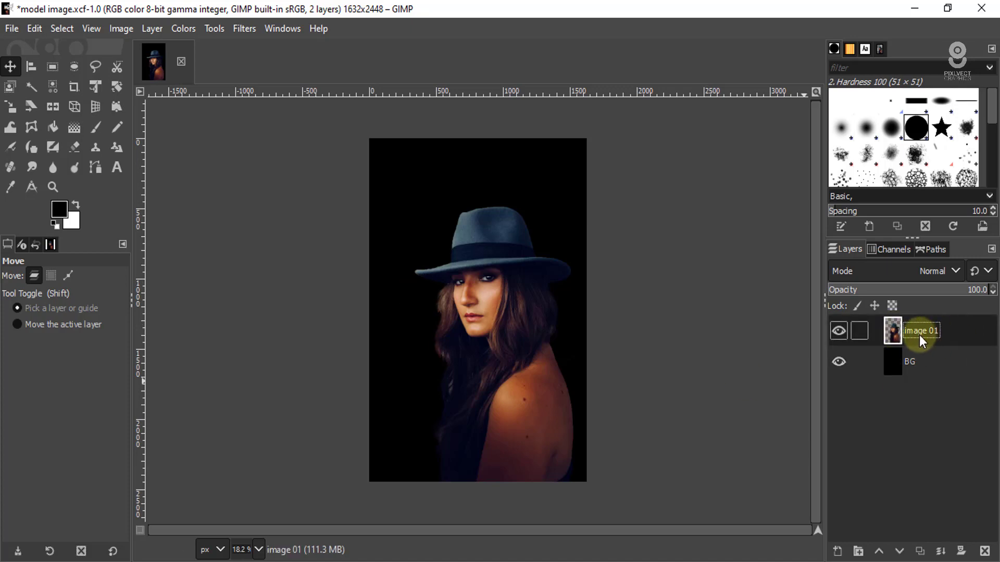
pyautogui.scroll(2, 510, 321)
pyautogui.scroll(-1, 510, 307)
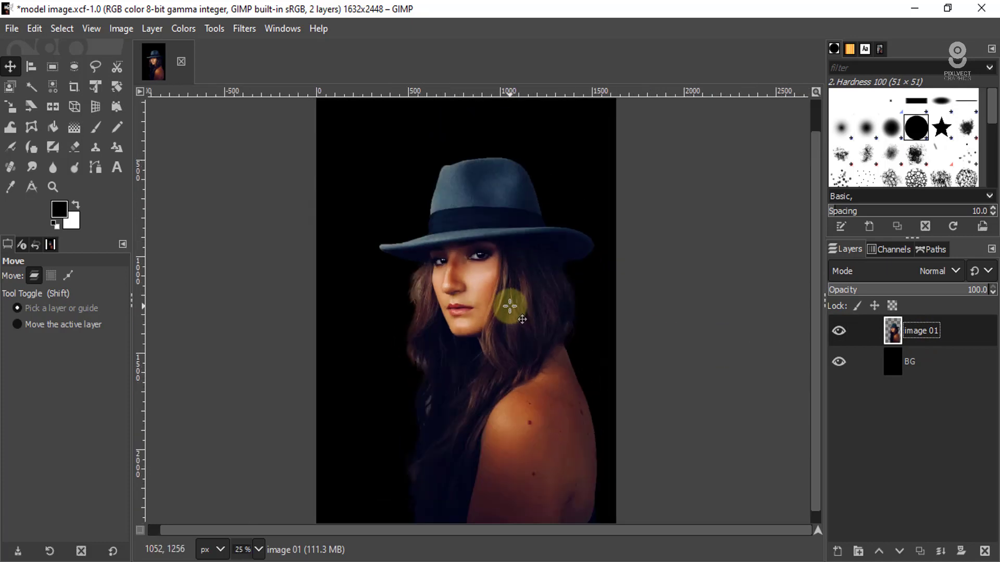
pyautogui.click(189, 29)
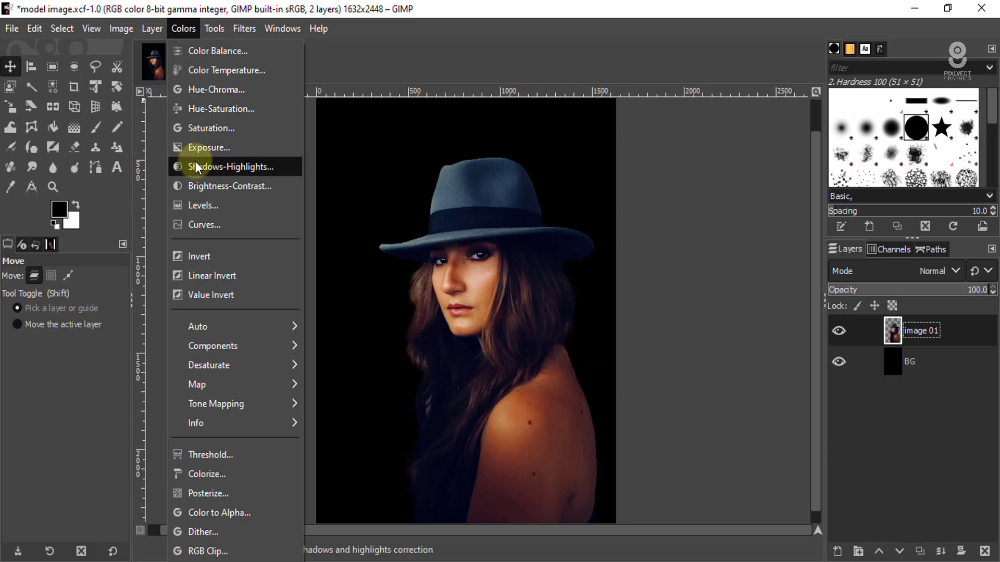
pyautogui.click(200, 186)
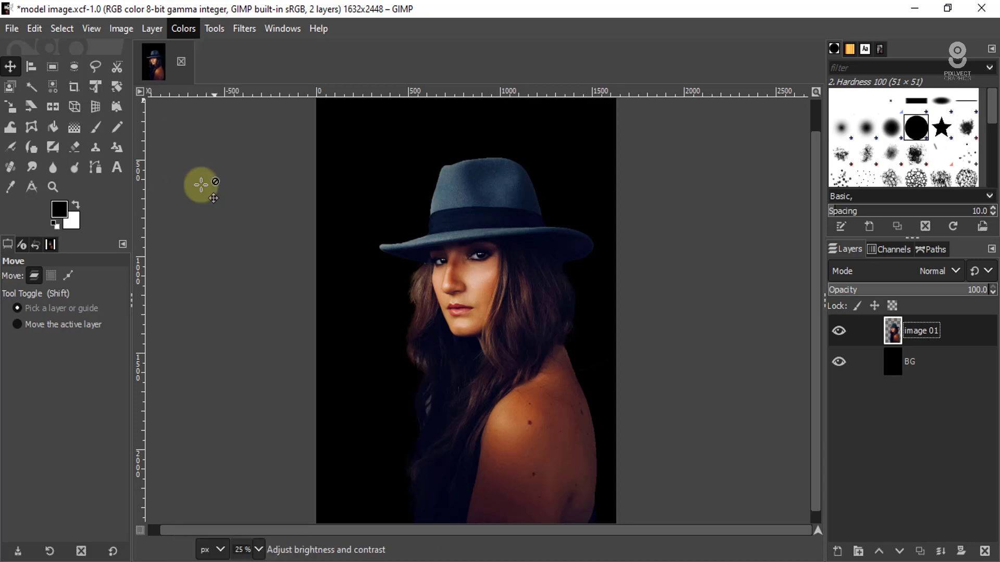
pyautogui.moveTo(747, 181); pyautogui.dragTo(766, 177)
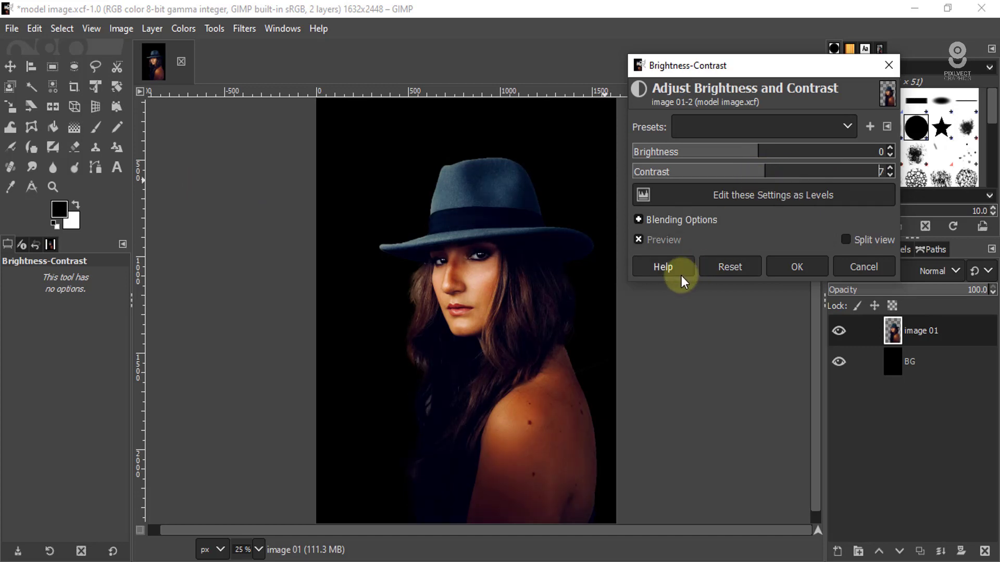
pyautogui.click(759, 150)
pyautogui.moveTo(751, 151); pyautogui.dragTo(734, 150)
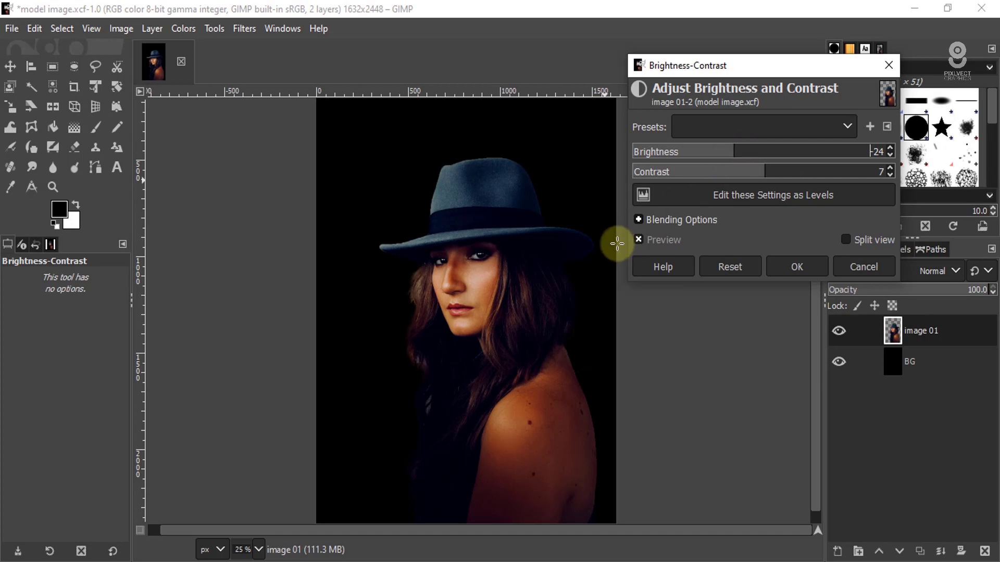
pyautogui.click(639, 240)
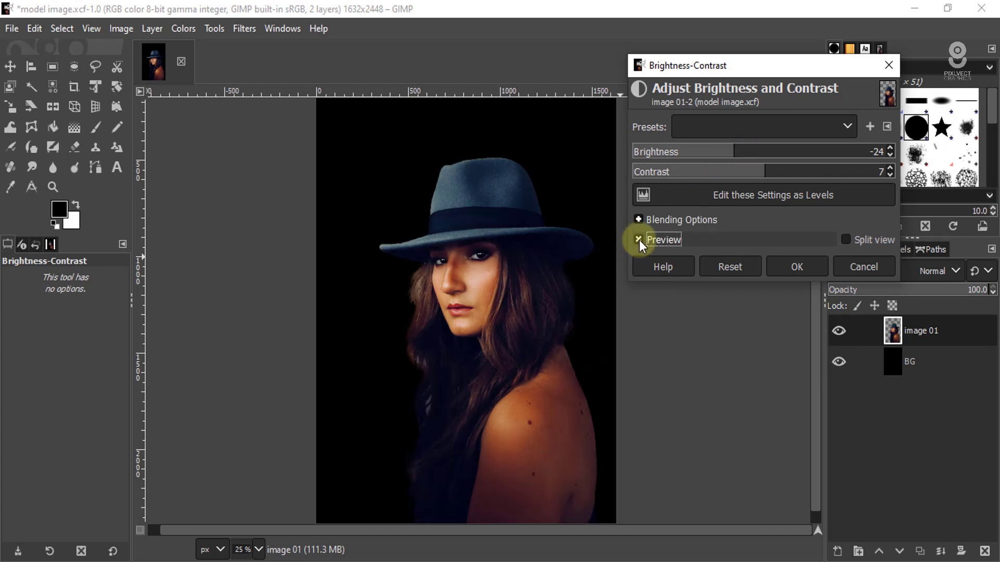
pyautogui.click(639, 239)
pyautogui.click(794, 266)
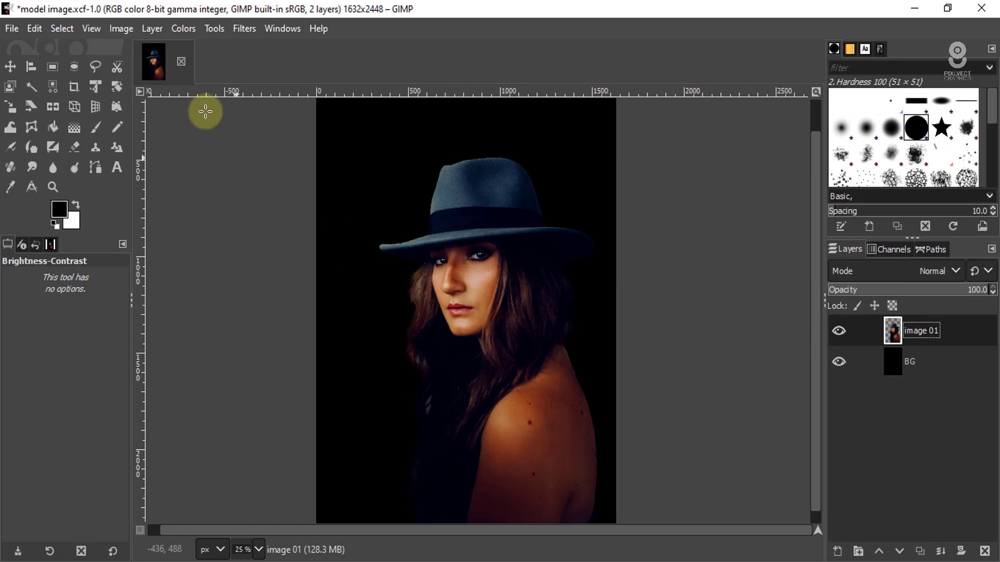
# Turn the image 01 layer black and white by applying Saturation with a scale of 0
pyautogui.click(184, 29)
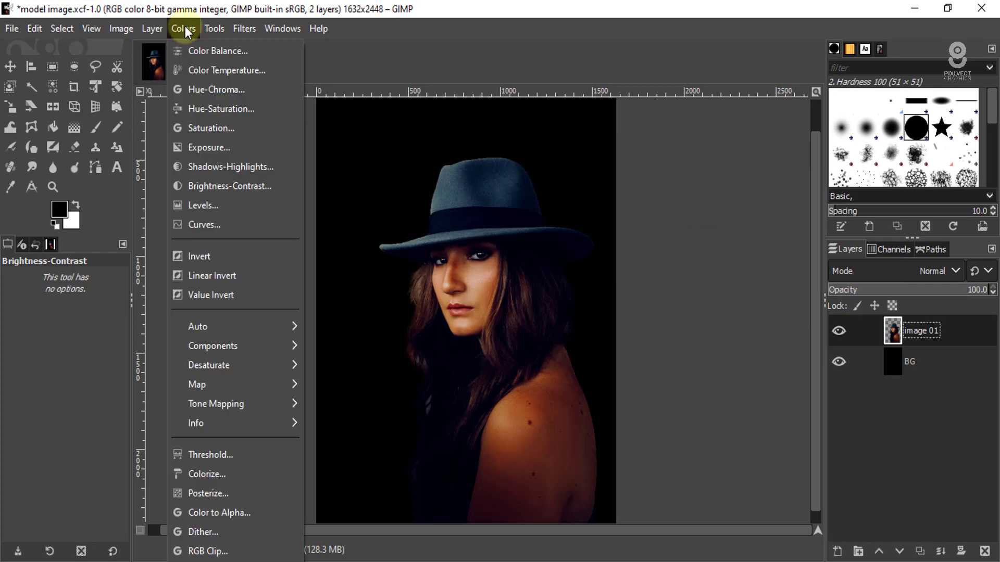
pyautogui.click(217, 128)
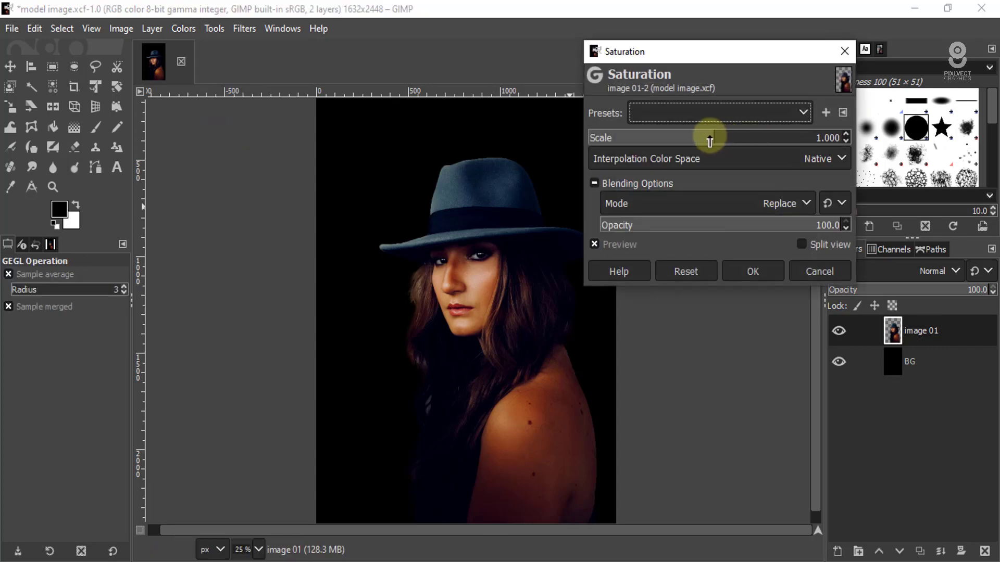
pyautogui.moveTo(705, 139); pyautogui.dragTo(576, 139)
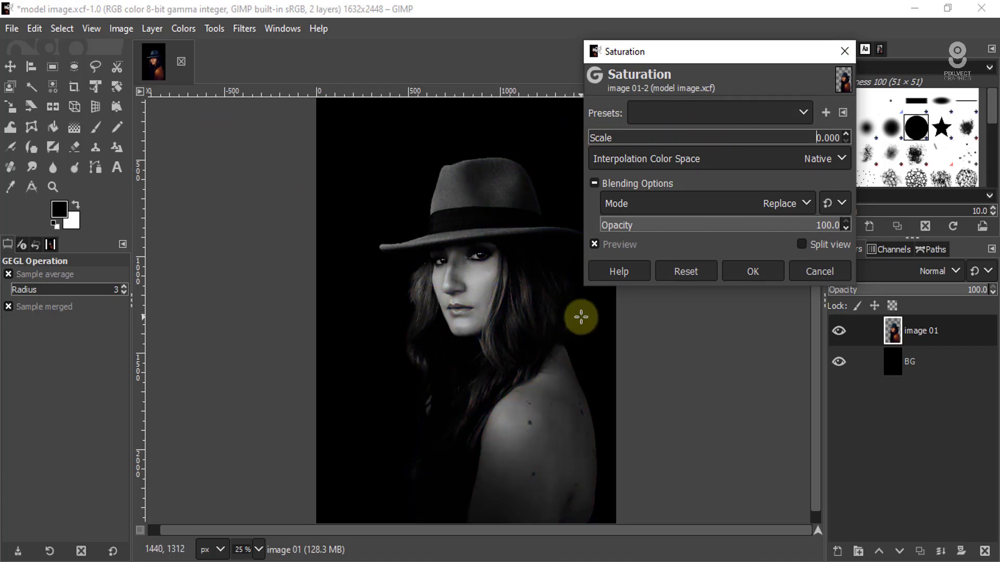
pyautogui.click(765, 269)
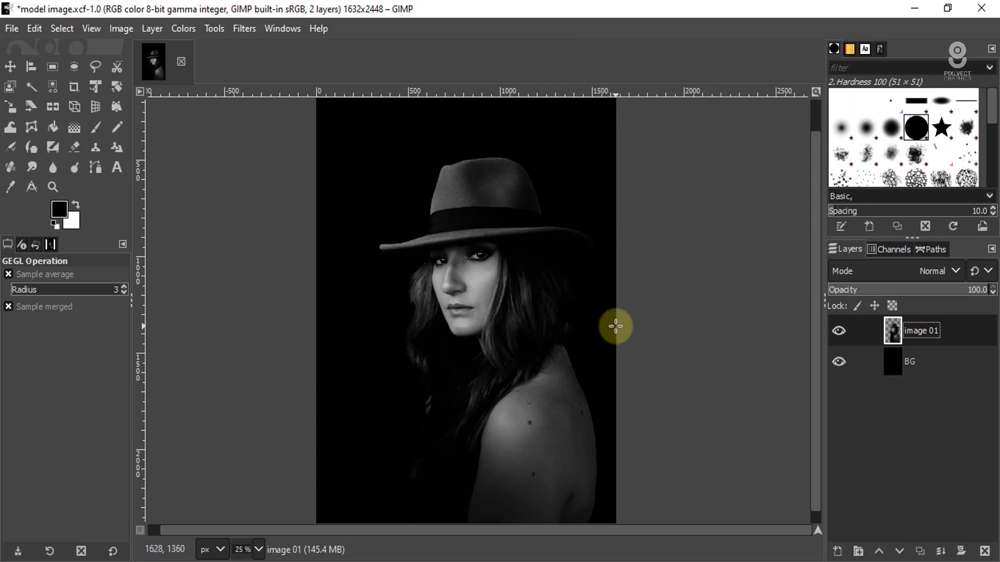
# Duplicate the image 01 layer and rename the copy image 02
pyautogui.rightClick(960, 330)
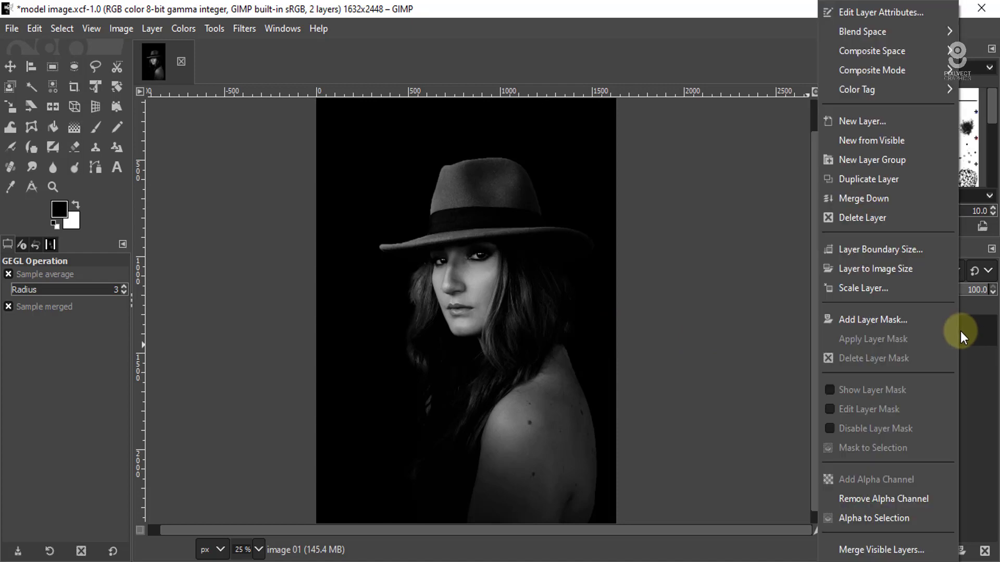
pyautogui.click(874, 181)
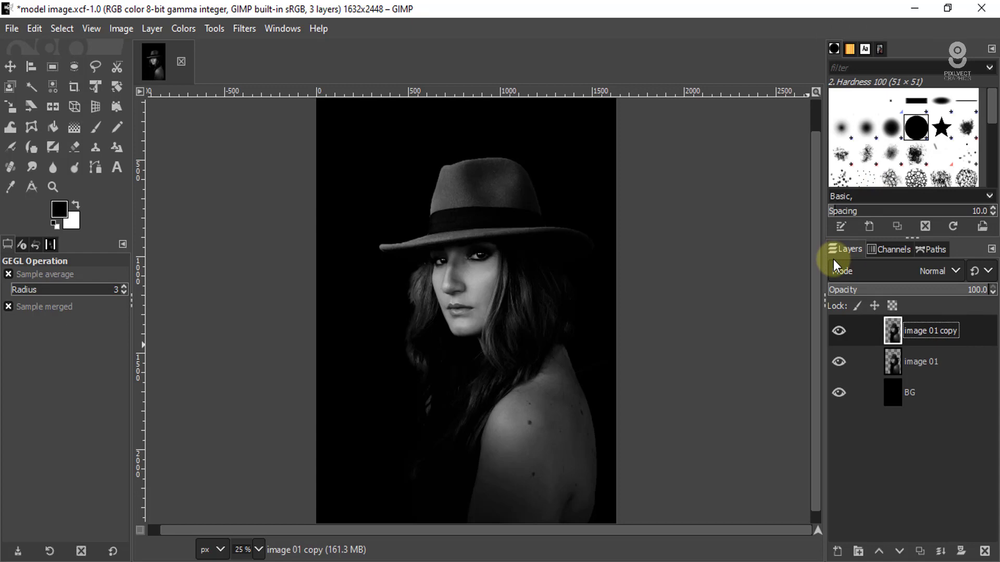
pyautogui.doubleClick(945, 332)
pyautogui.click(952, 336)
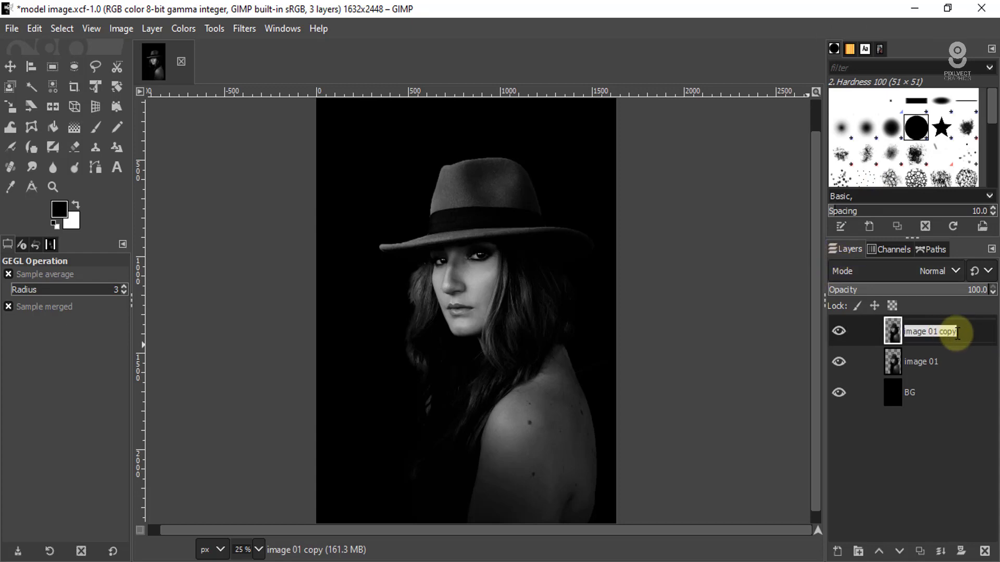
pyautogui.press('BackSpace')
pyautogui.press('BackSpace')
pyautogui.press('BackSpace')
pyautogui.press('BackSpace')
pyautogui.press('BackSpace')
pyautogui.press('BackSpace')
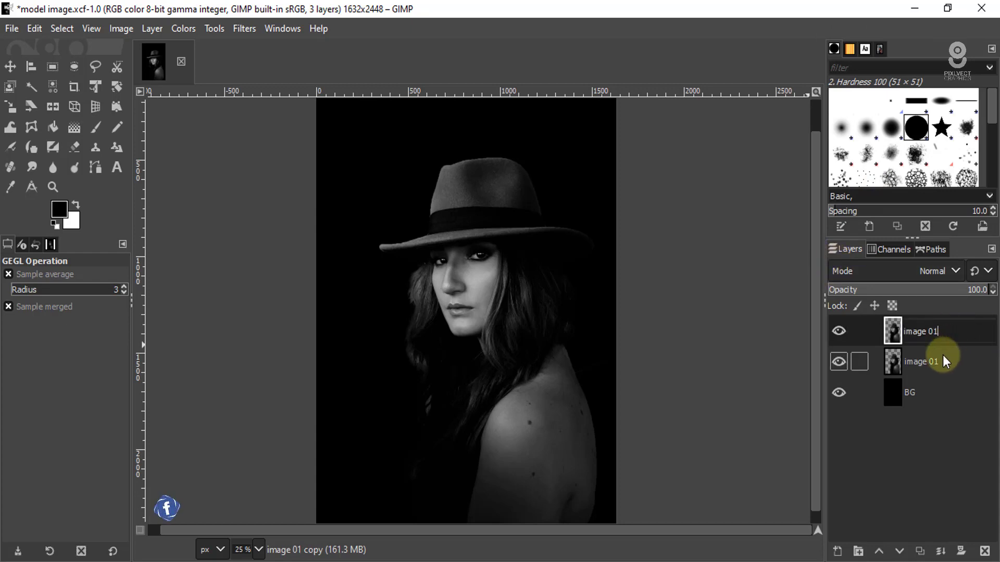
pyautogui.write('2')
pyautogui.press('Return')
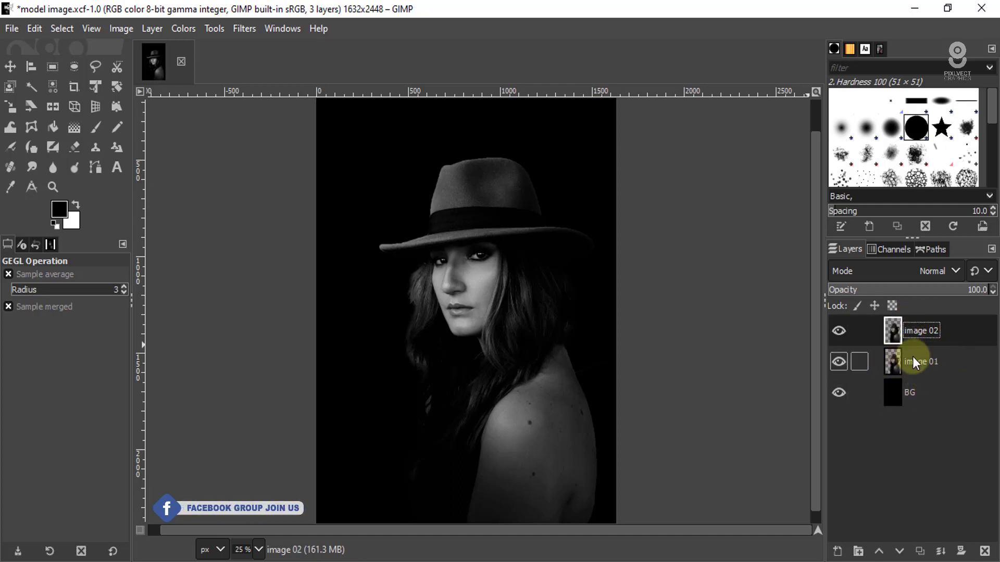
# Move the image 02 layer below image 01 and flip it horizontally
pyautogui.click(899, 552)
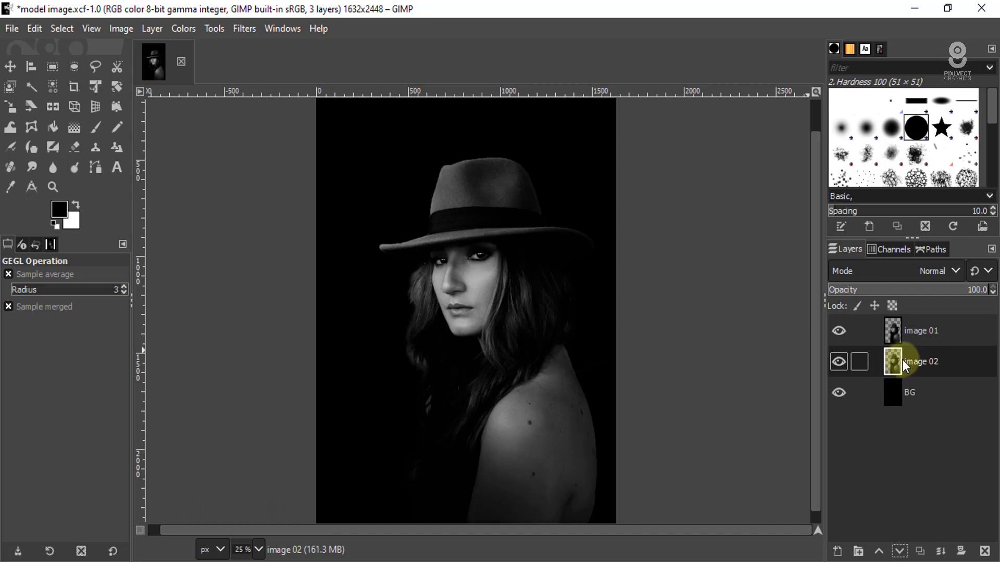
pyautogui.click(54, 107)
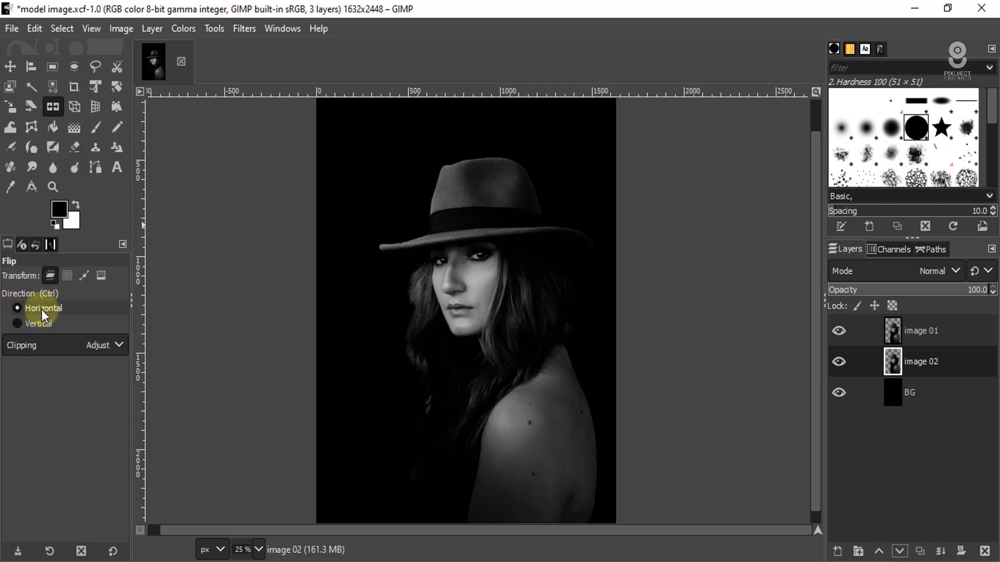
pyautogui.click(485, 326)
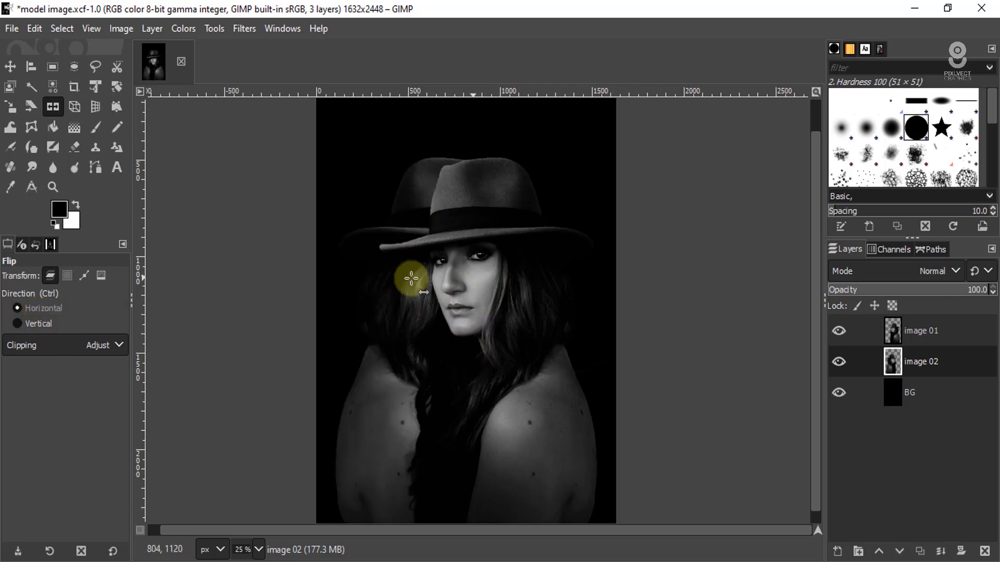
# Enlarge the image 02 layer proportionally to about 1.276 times with Unified Transform, offset it by about -112, -504, and apply the transform
pyautogui.click(96, 89)
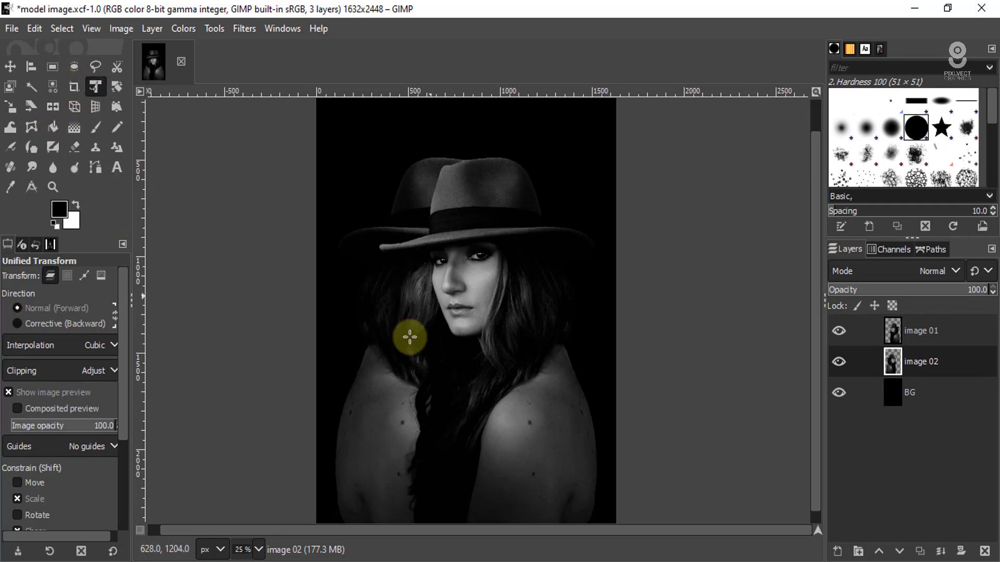
pyautogui.click(405, 286)
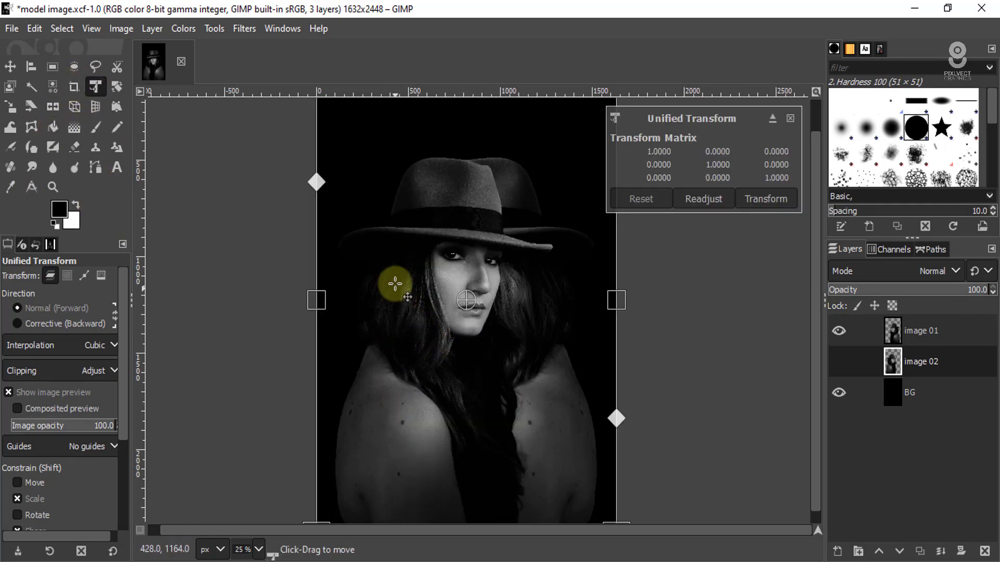
pyautogui.scroll(-2, 395, 283)
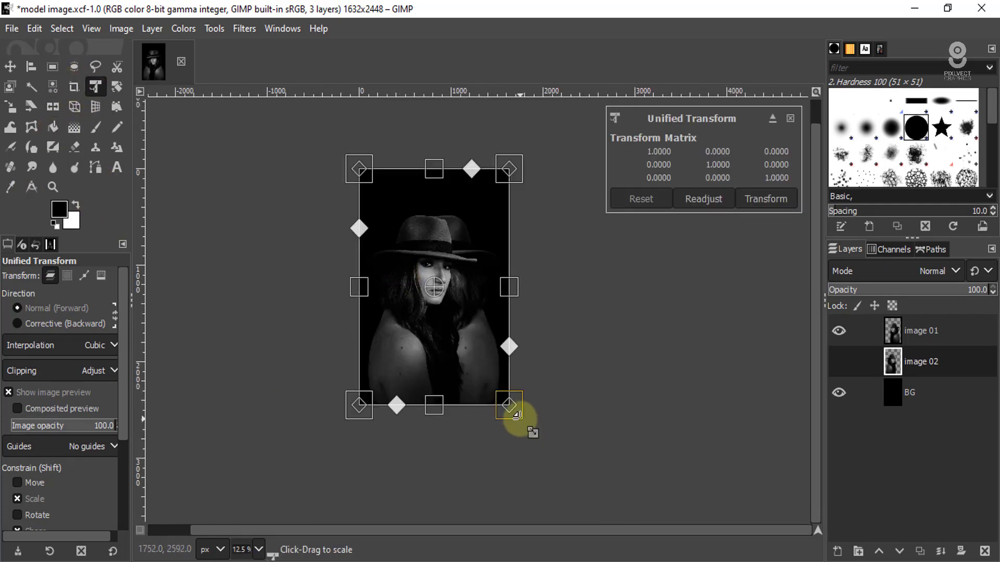
pyautogui.moveTo(531, 436); pyautogui.dragTo(552, 452)
pyautogui.hotkey('ctrl', 'z')
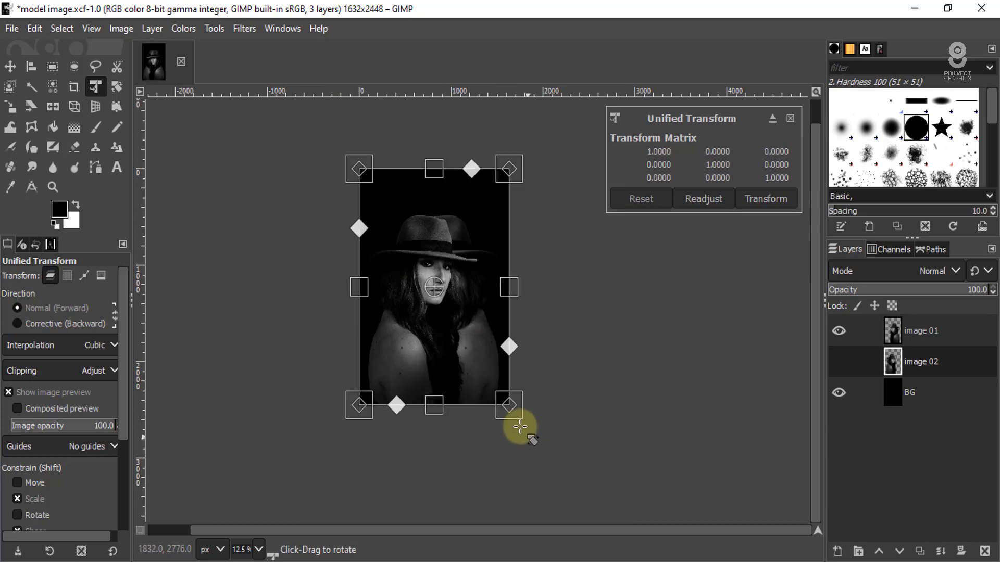
pyautogui.moveTo(518, 423); pyautogui.dragTo(527, 467)
pyautogui.moveTo(458, 411); pyautogui.dragTo(449, 364)
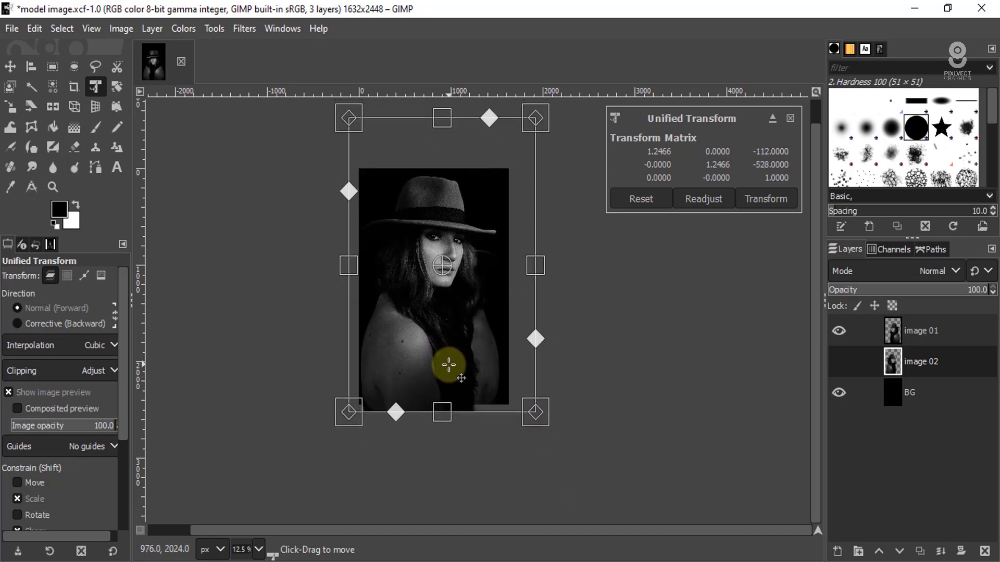
pyautogui.moveTo(543, 424); pyautogui.dragTo(546, 431)
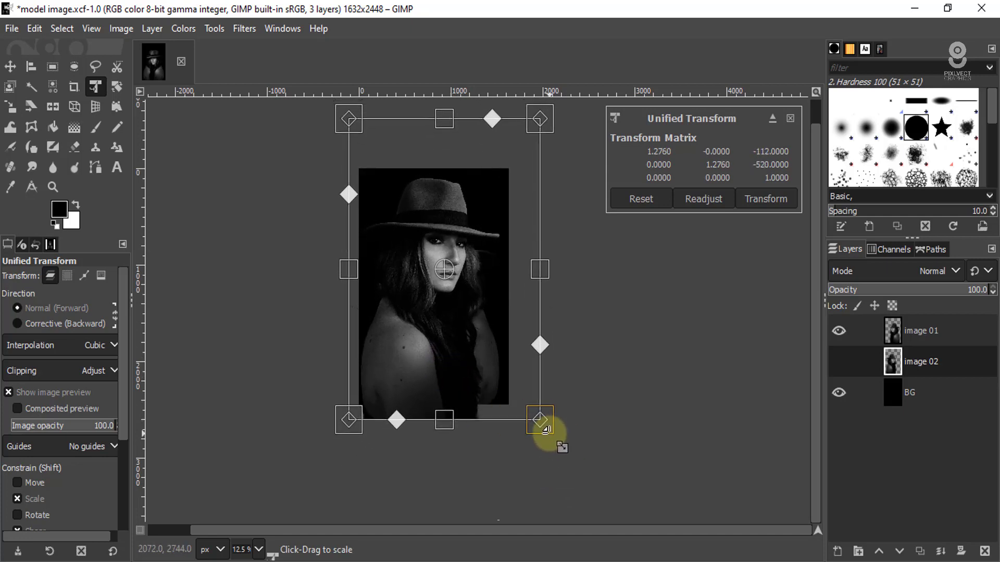
pyautogui.moveTo(451, 404); pyautogui.dragTo(451, 407)
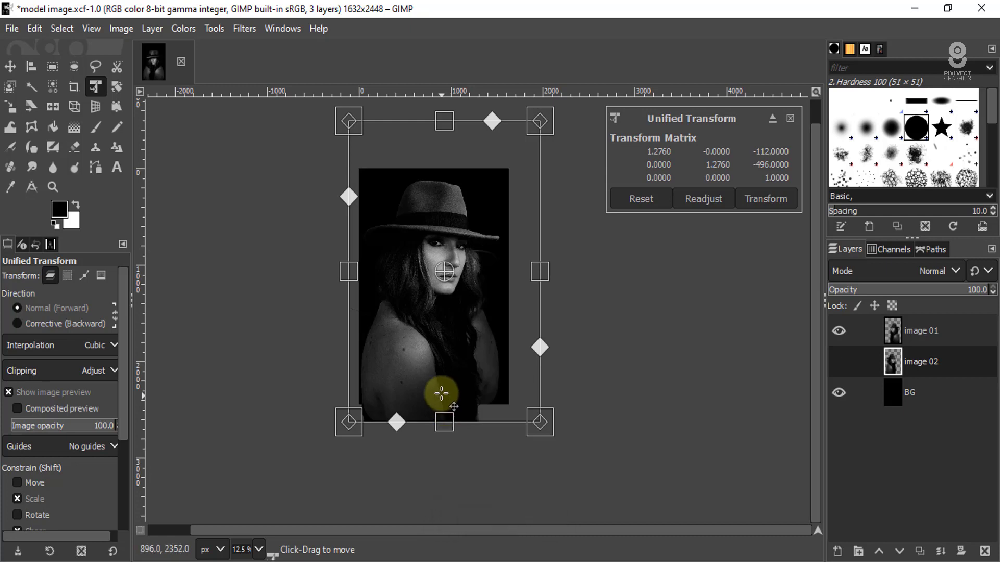
pyautogui.moveTo(430, 382); pyautogui.dragTo(428, 381)
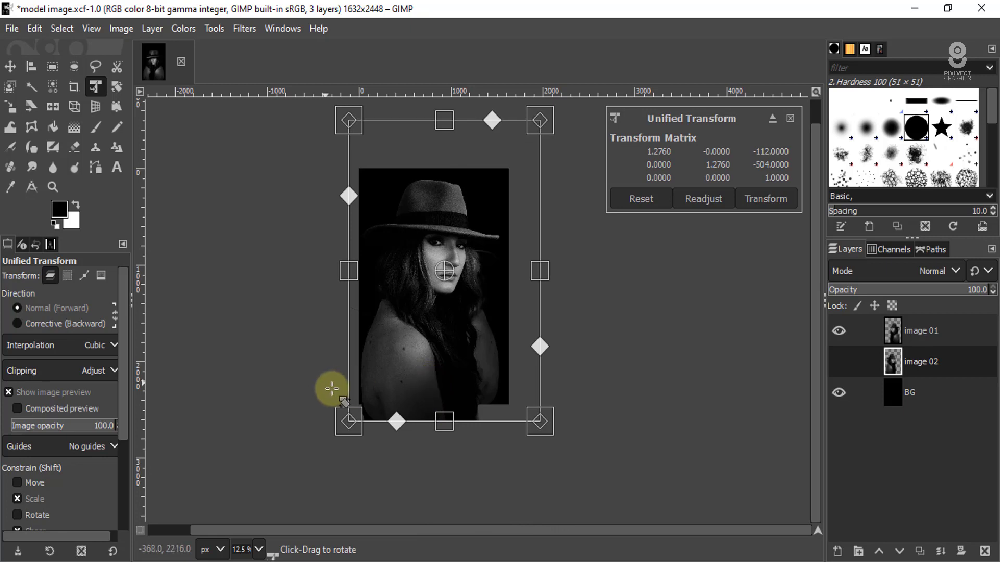
pyautogui.click(770, 199)
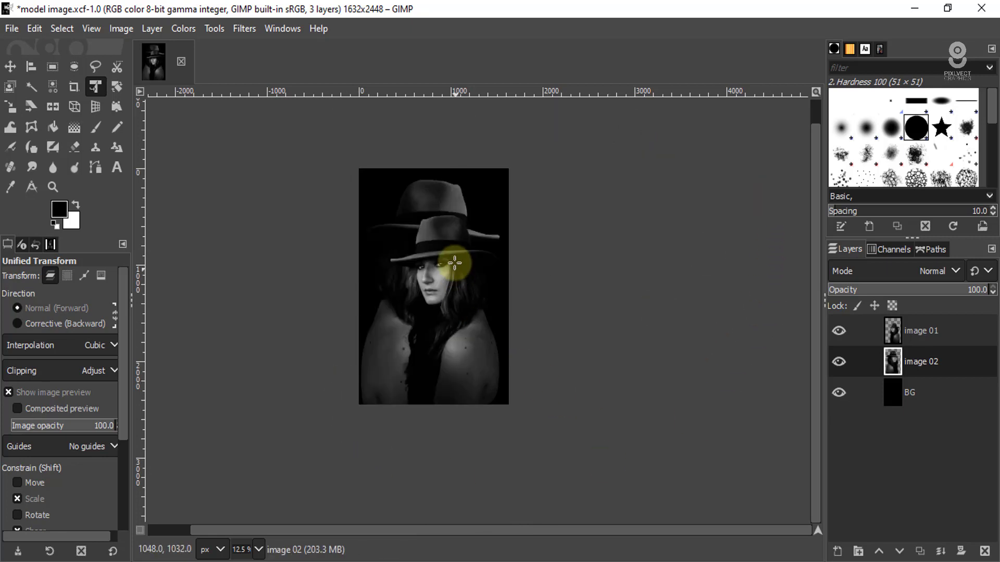
# Colorize the image 02 layer with the blue 1e00ff and set its blend mode to Screen
pyautogui.scroll(3, 453, 252)
pyautogui.scroll(-2, 453, 252)
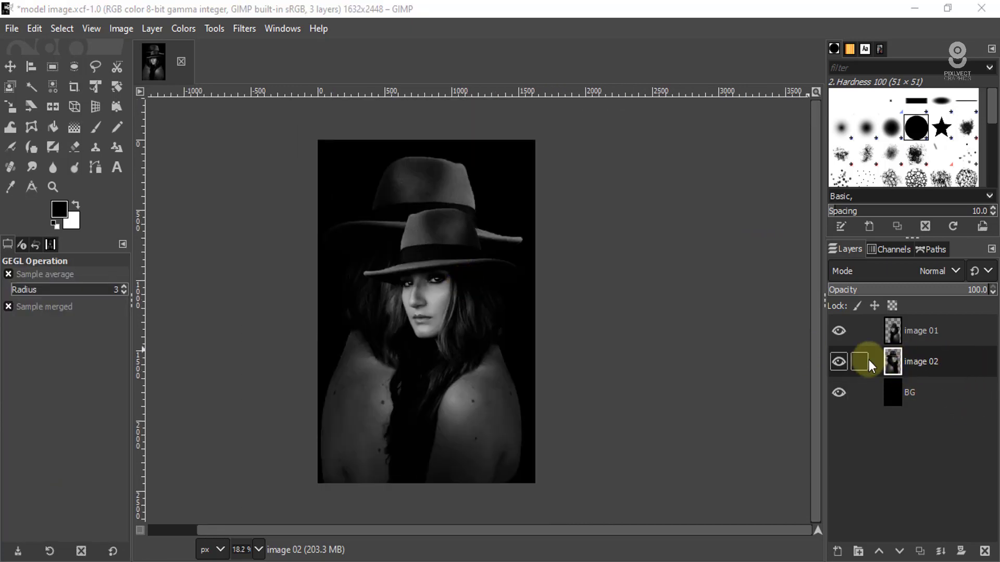
pyautogui.click(184, 28)
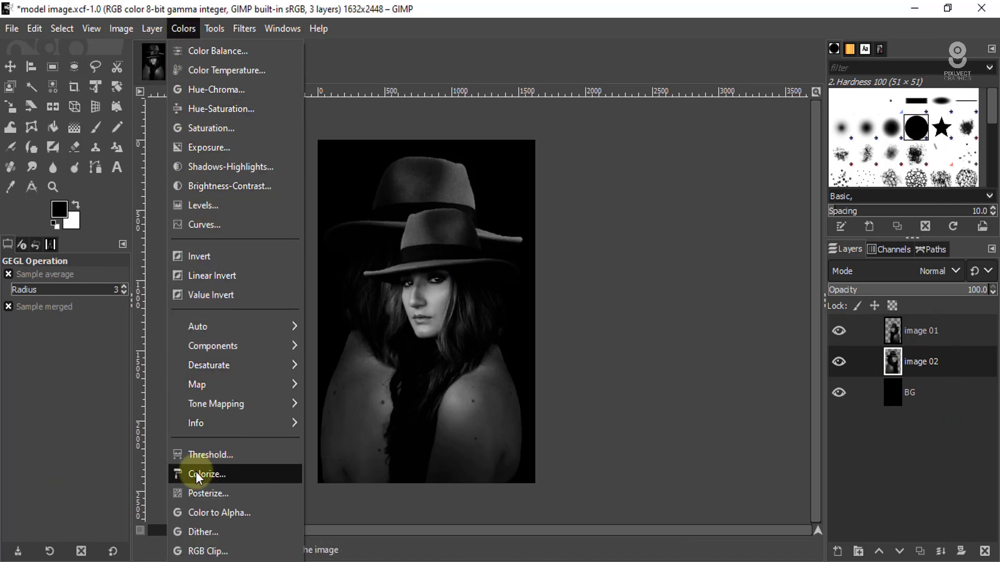
pyautogui.click(210, 472)
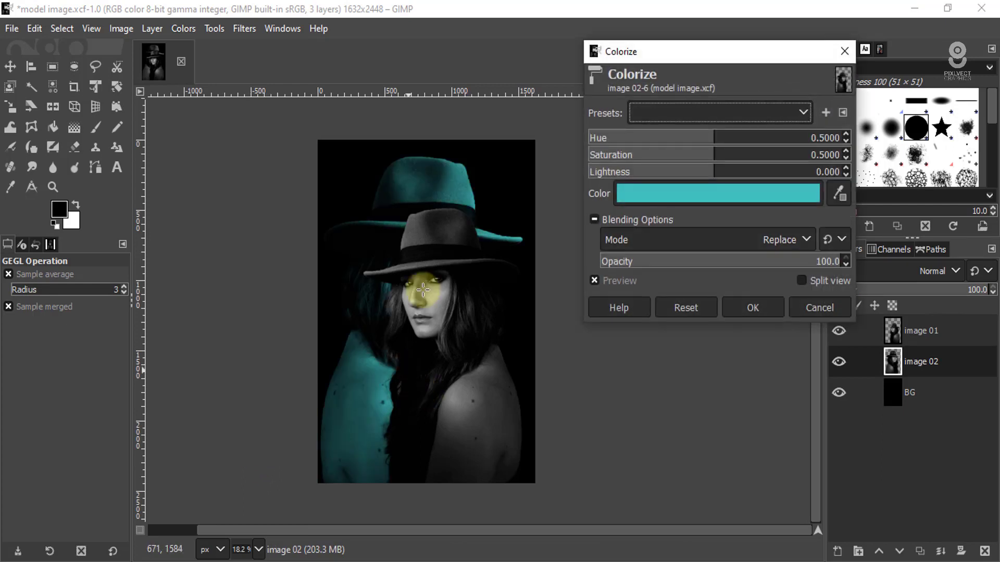
pyautogui.click(758, 194)
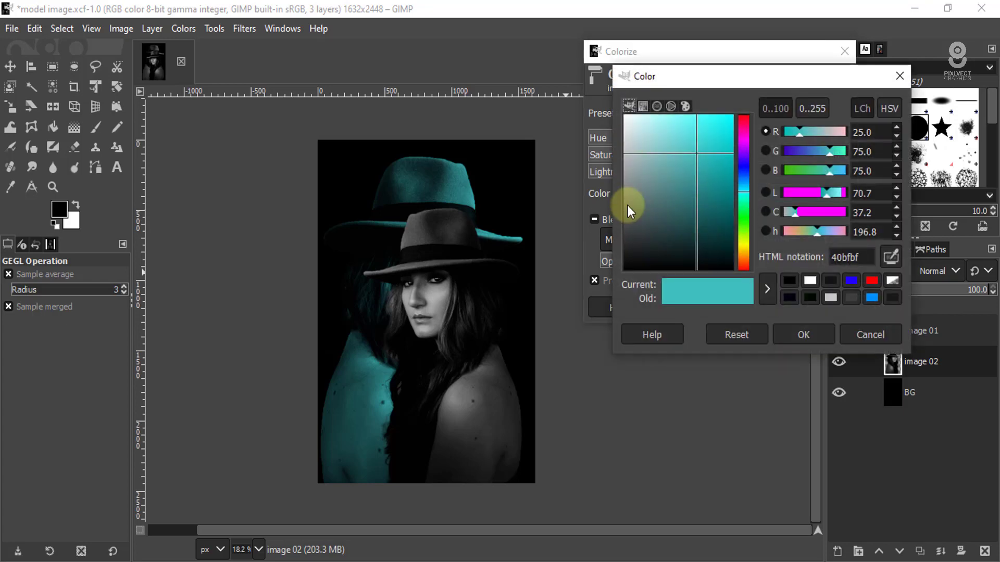
pyautogui.moveTo(748, 179); pyautogui.dragTo(745, 163)
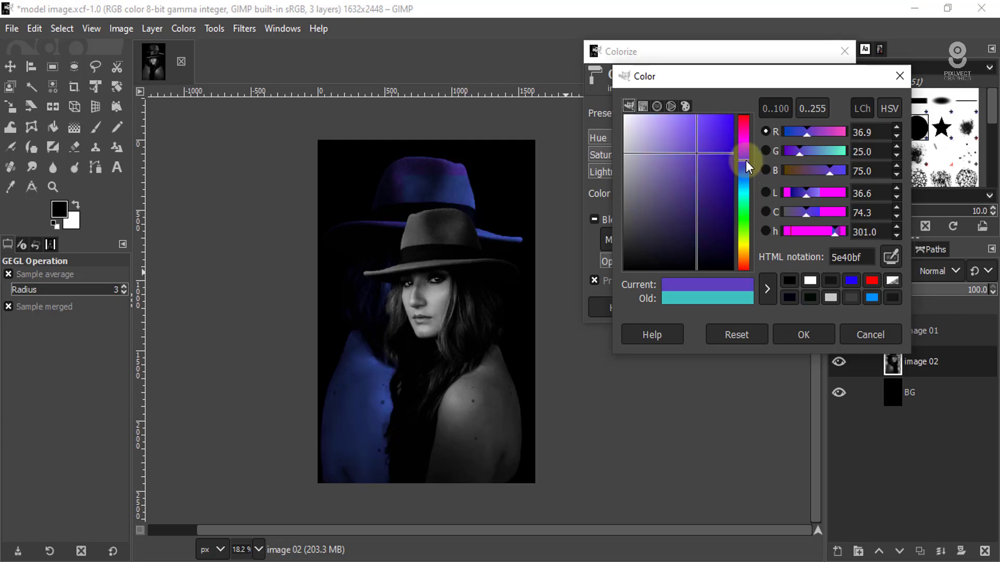
pyautogui.click(767, 289)
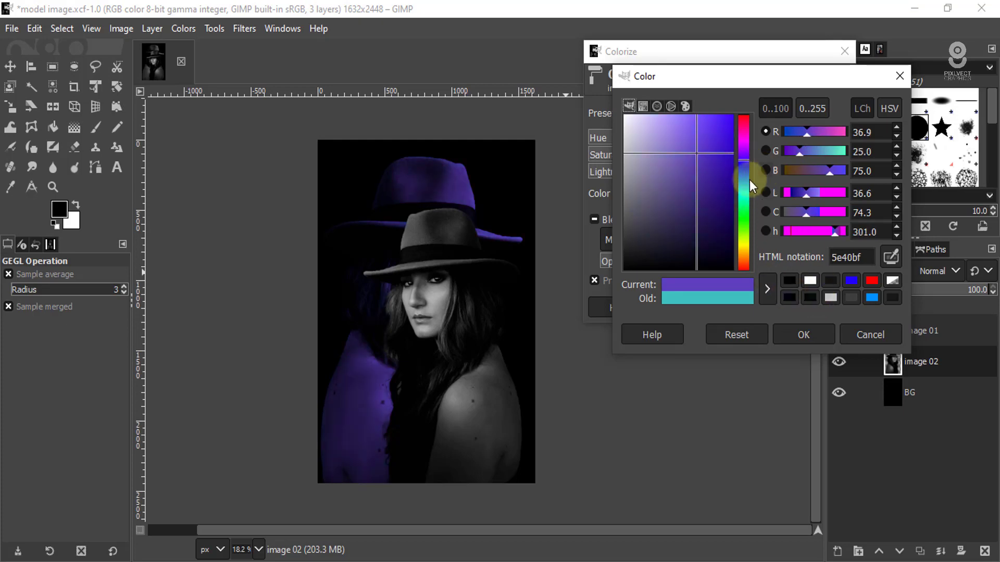
pyautogui.click(852, 281)
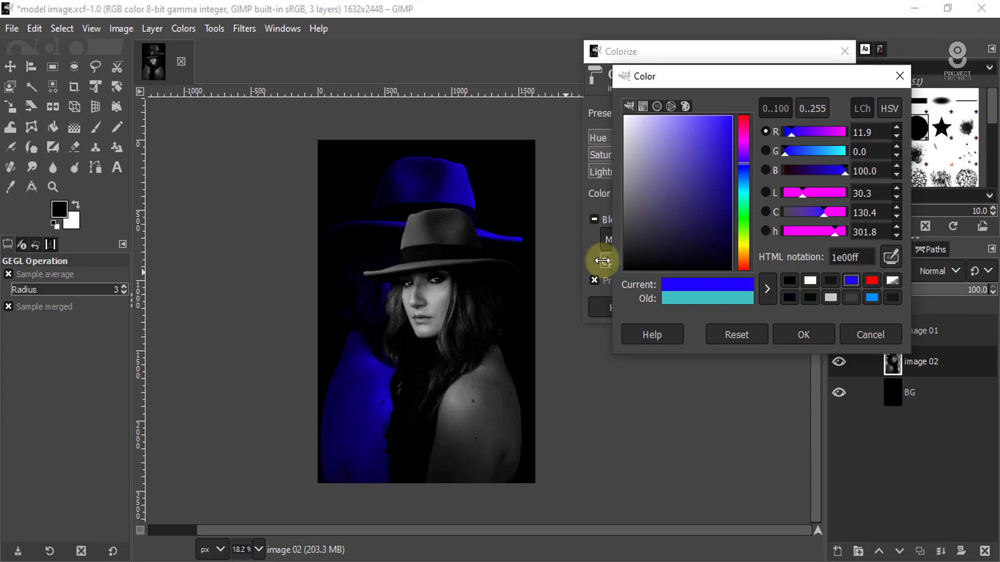
pyautogui.click(812, 335)
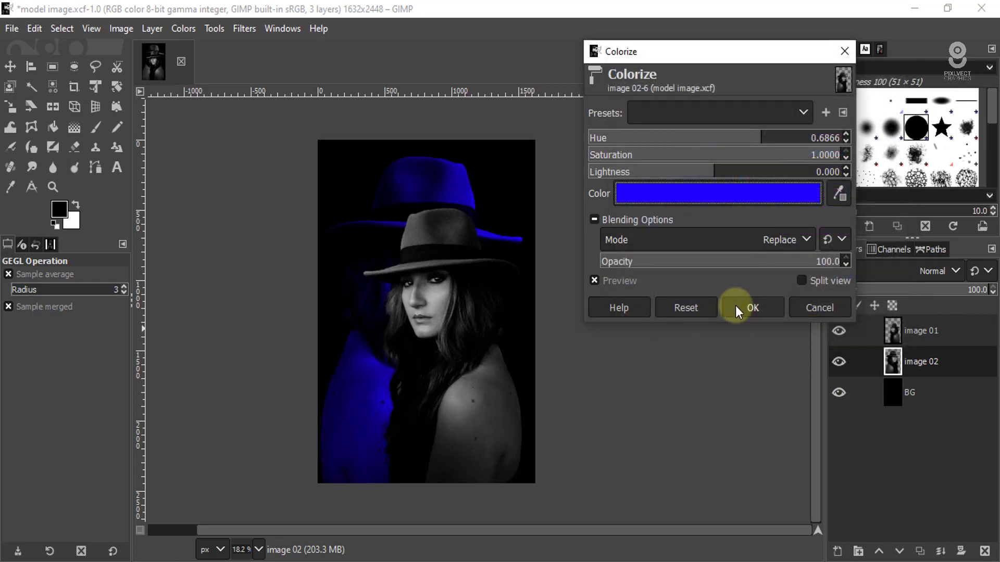
pyautogui.click(762, 305)
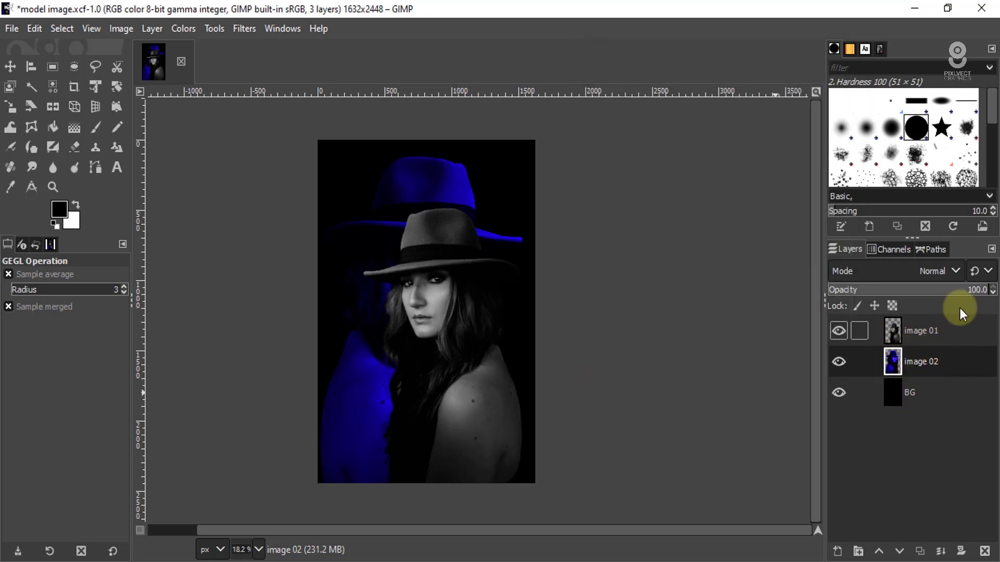
pyautogui.click(952, 273)
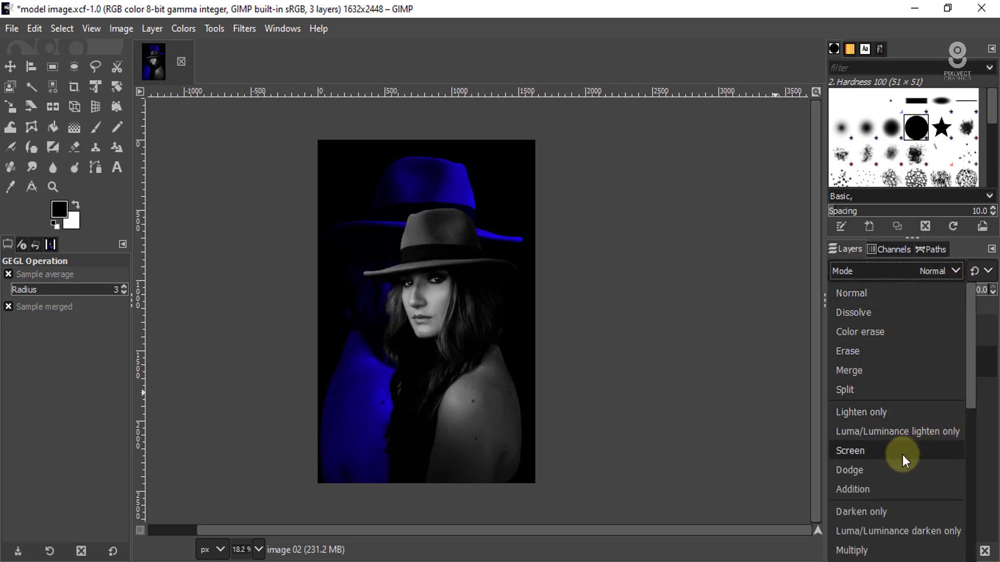
pyautogui.click(871, 451)
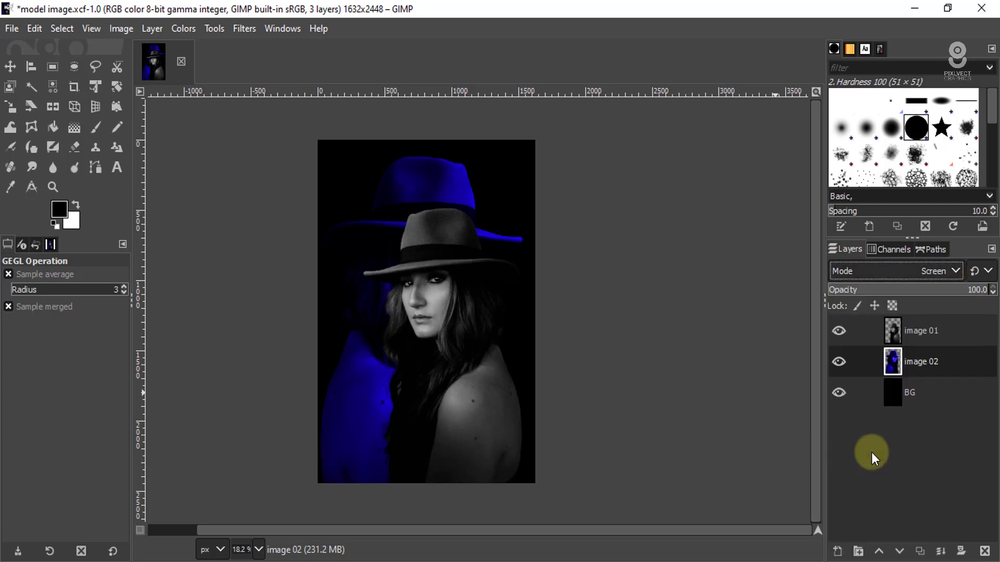
# Colorize the image 01 layer with the red ff0008 and apply the adjustment
pyautogui.click(952, 330)
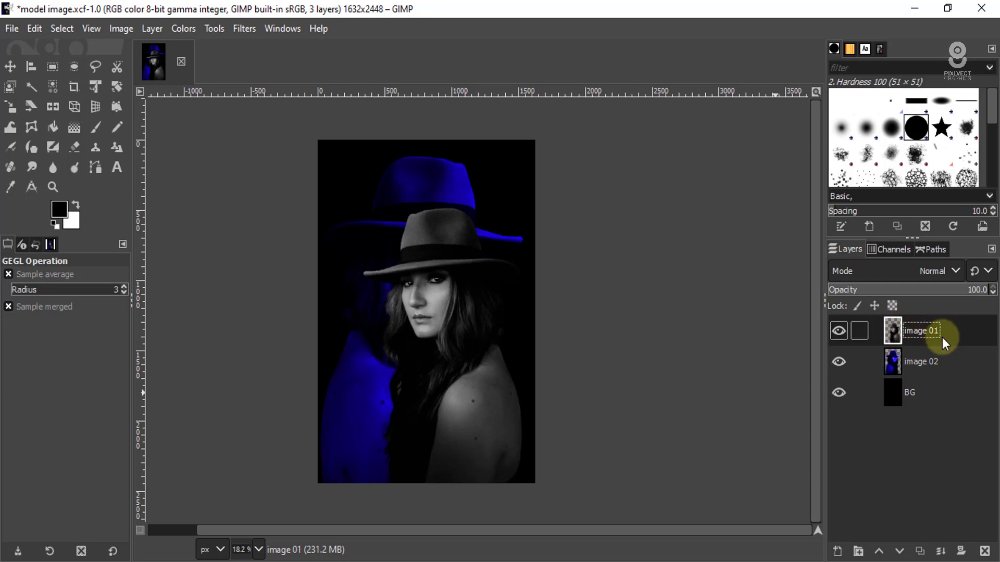
pyautogui.click(185, 30)
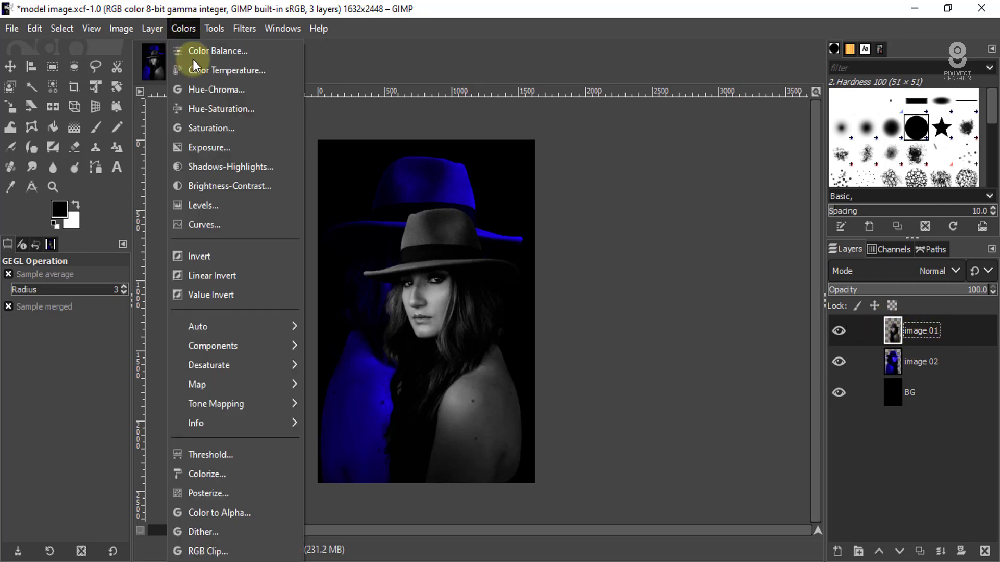
pyautogui.click(207, 475)
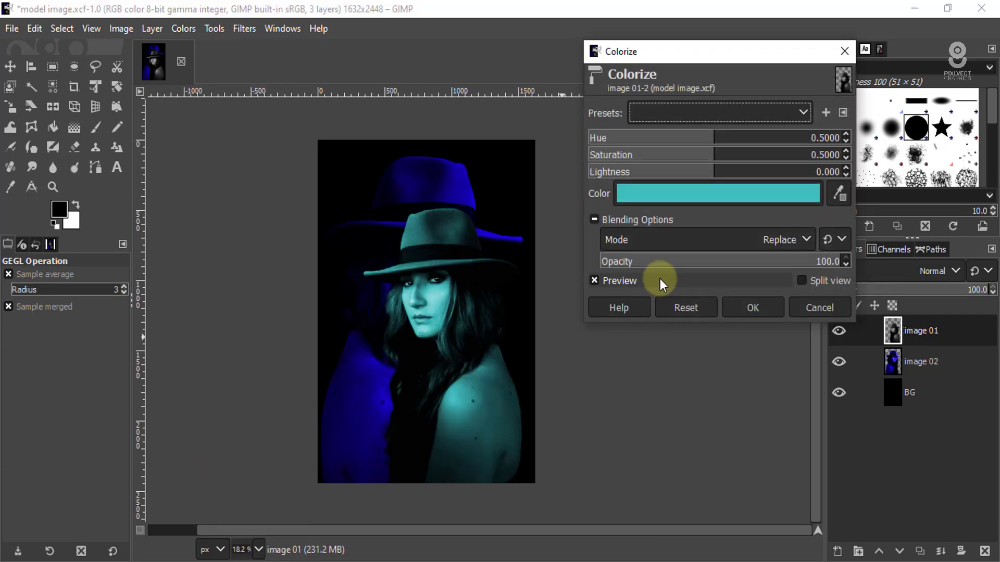
pyautogui.click(736, 195)
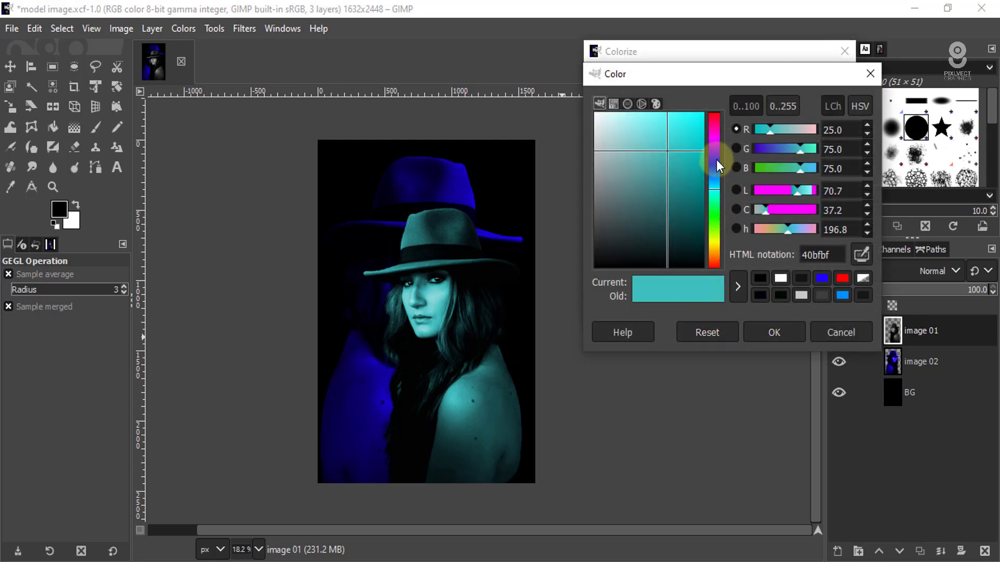
pyautogui.moveTo(720, 155); pyautogui.dragTo(717, 113)
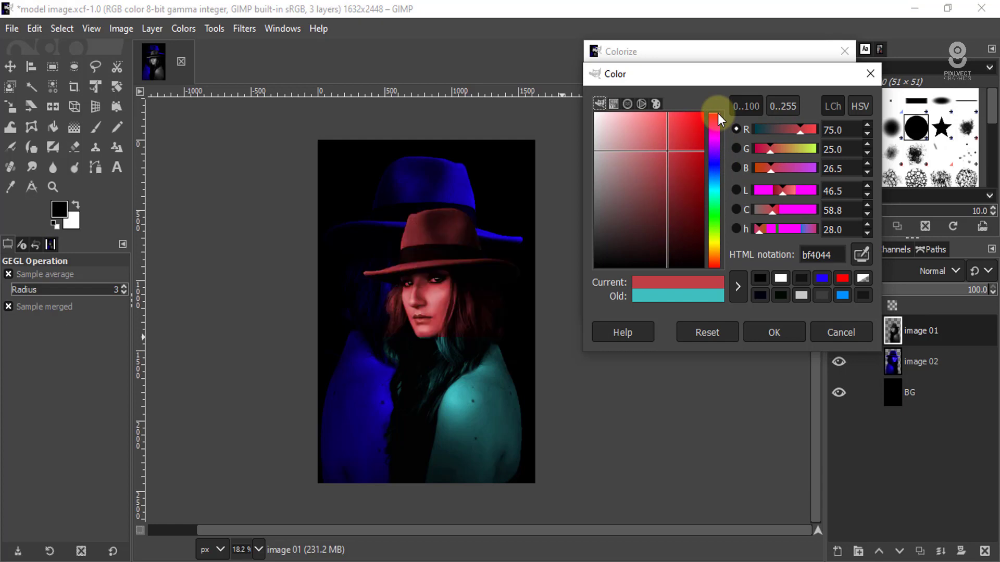
pyautogui.moveTo(695, 172); pyautogui.dragTo(706, 112)
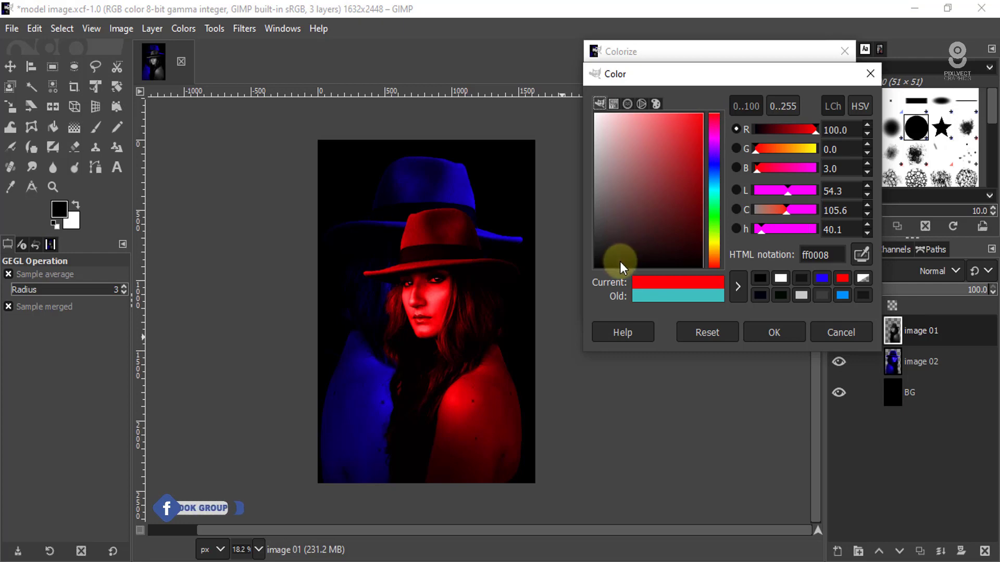
pyautogui.click(791, 333)
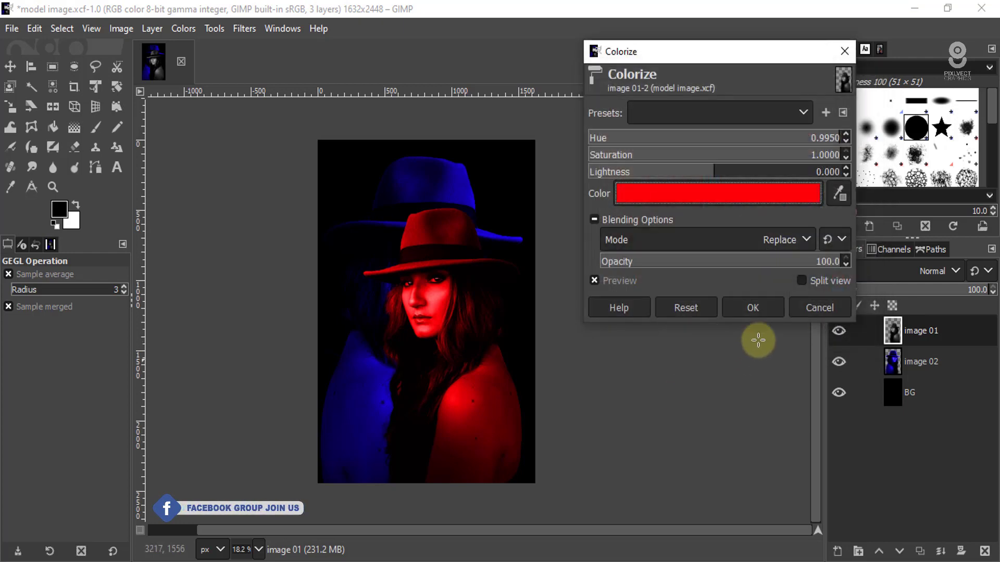
pyautogui.click(757, 309)
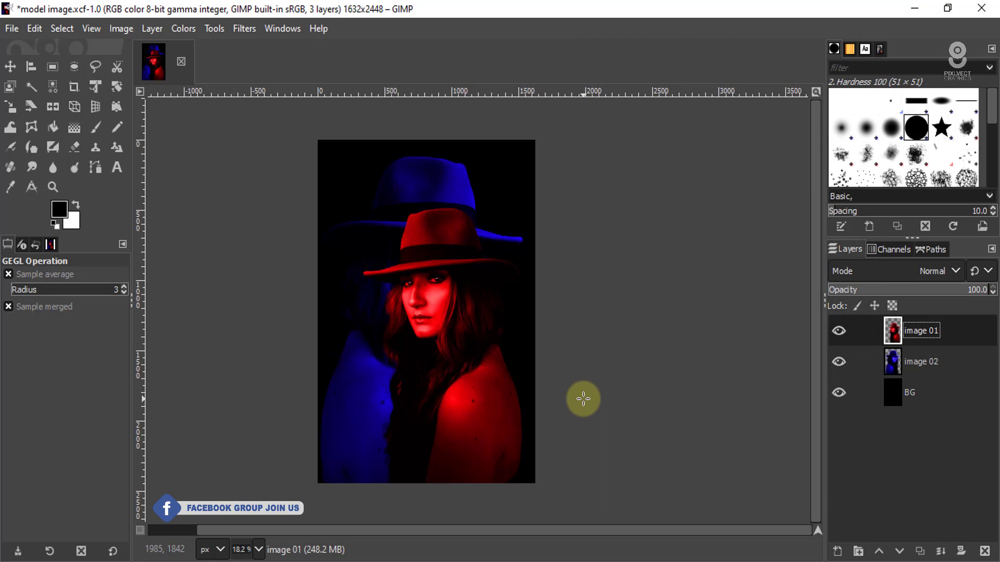
# Set the image 01 layer's blend mode to Screen
pyautogui.click(956, 271)
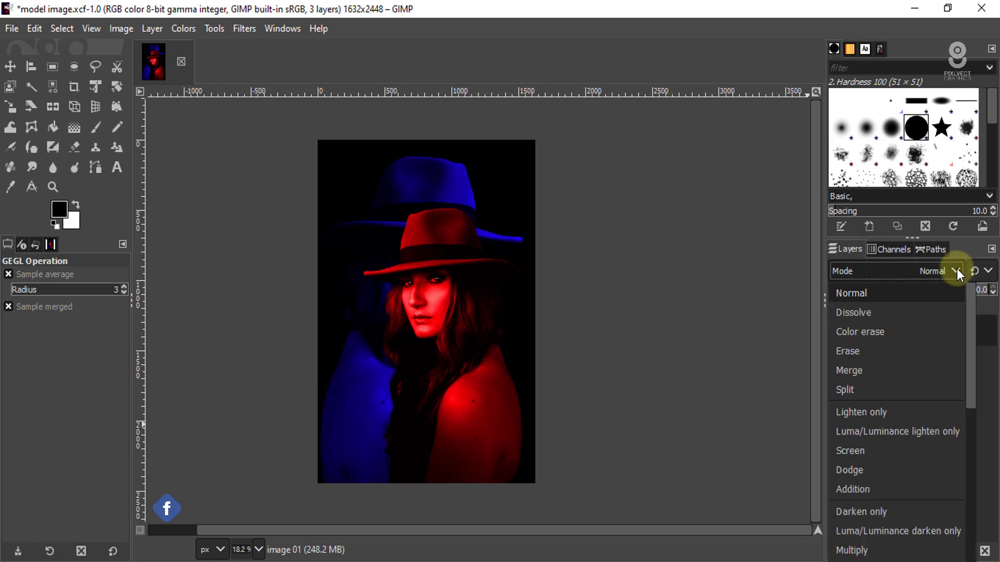
pyautogui.click(881, 455)
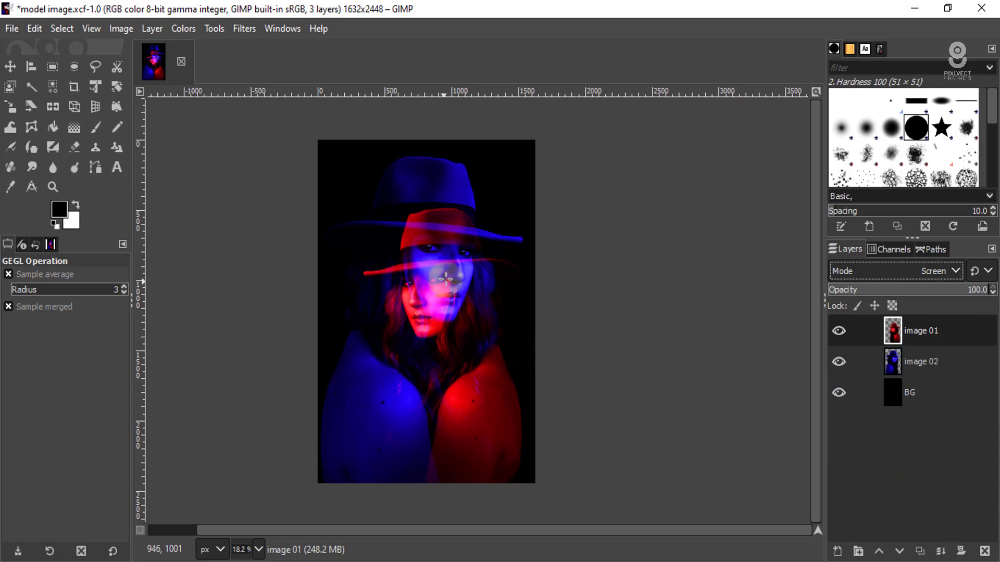
pyautogui.scroll(2, 446, 280)
pyautogui.scroll(-2, 447, 280)
pyautogui.scroll(3, 444, 278)
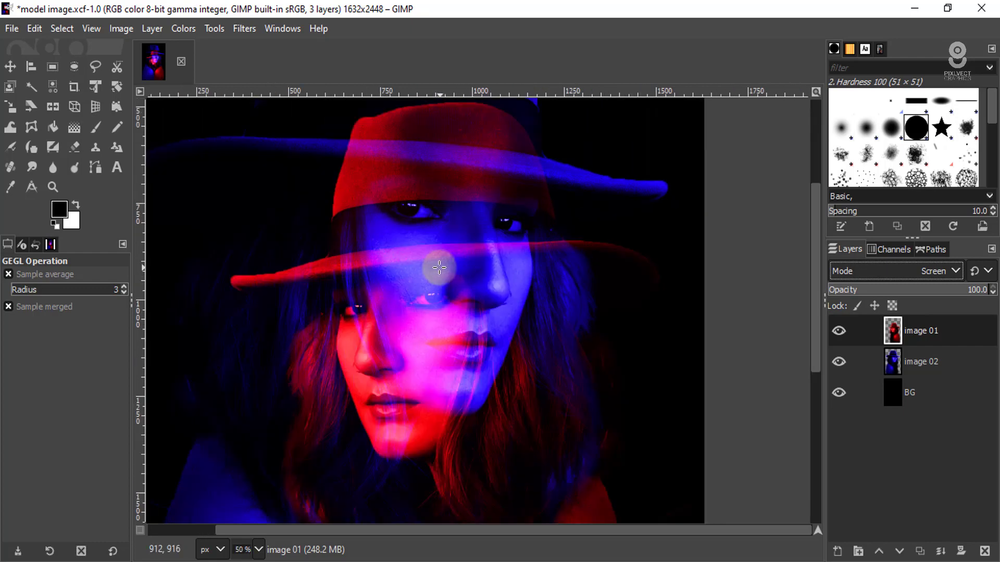
pyautogui.scroll(-2, 437, 279)
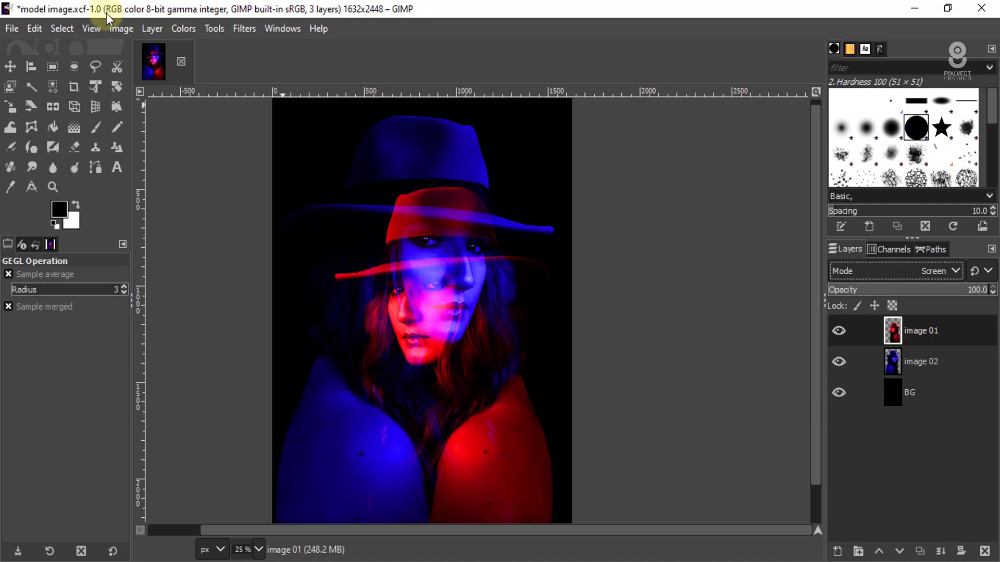
# Shift the image 01 layer's hue by -41.86 with Hue-Chroma and apply the adjustment
pyautogui.click(184, 28)
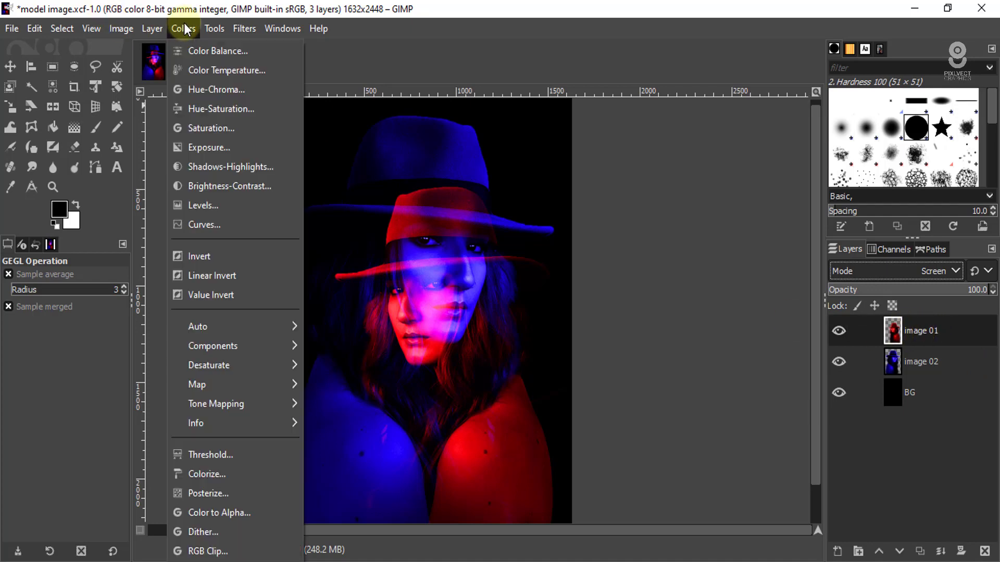
pyautogui.click(195, 92)
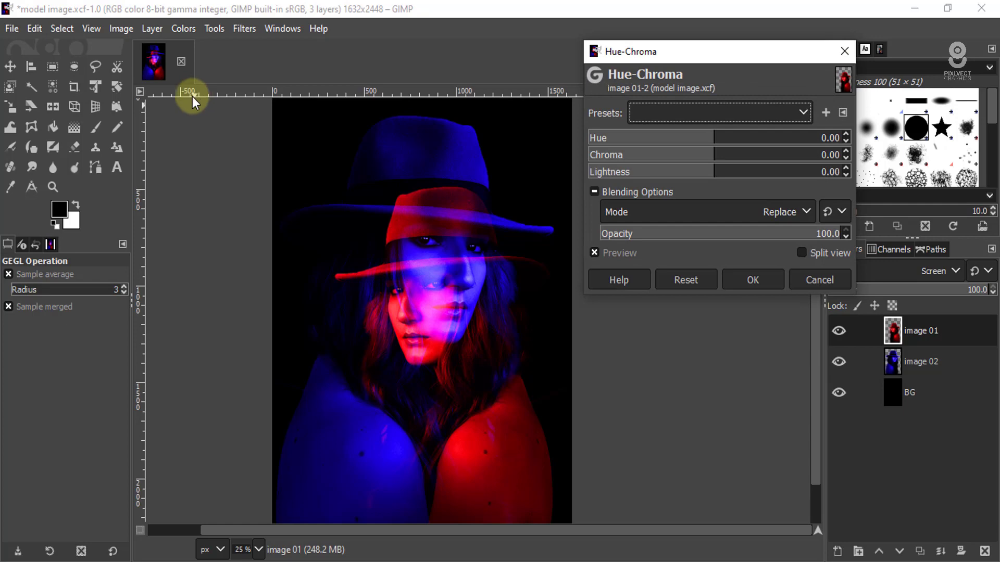
pyautogui.click(692, 282)
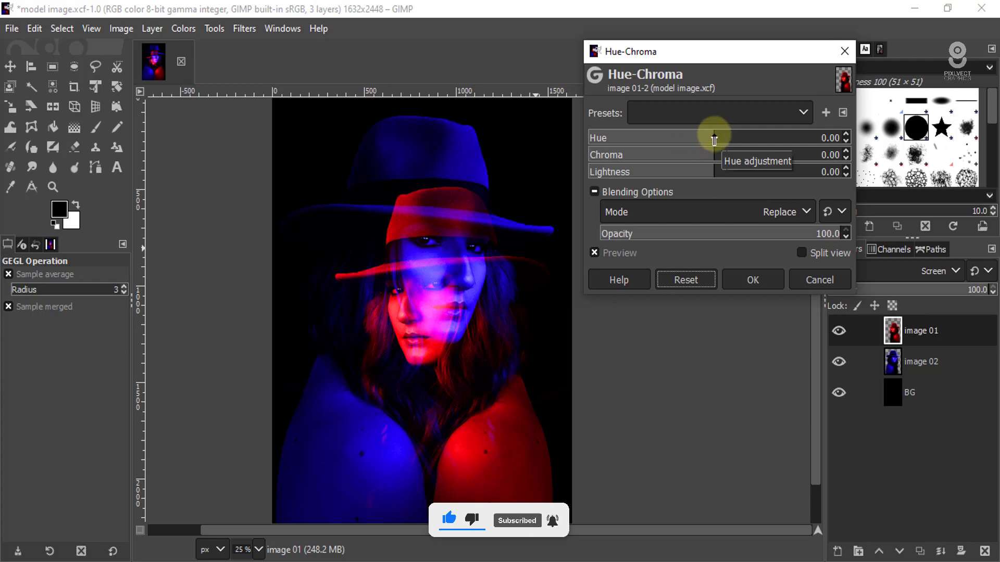
pyautogui.moveTo(713, 139); pyautogui.dragTo(685, 137)
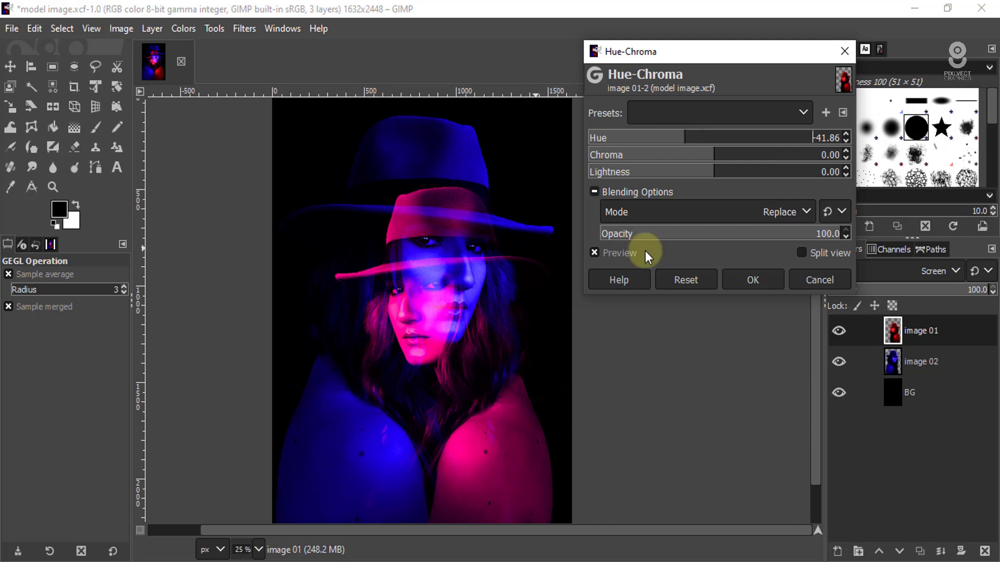
pyautogui.click(753, 281)
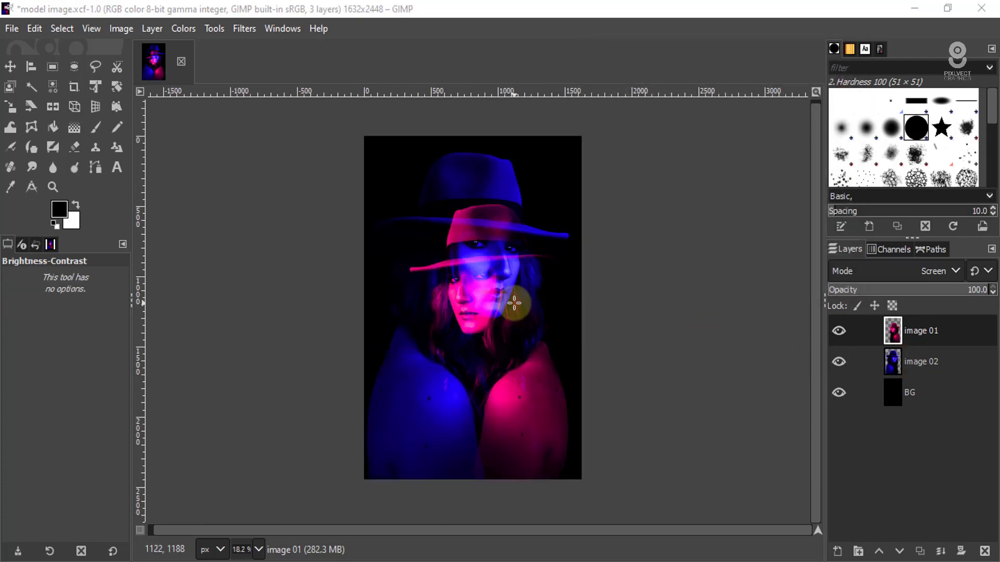
pyautogui.hotkey('shift', '2')
pyautogui.hotkey('ctrl', 'shift', 'j')
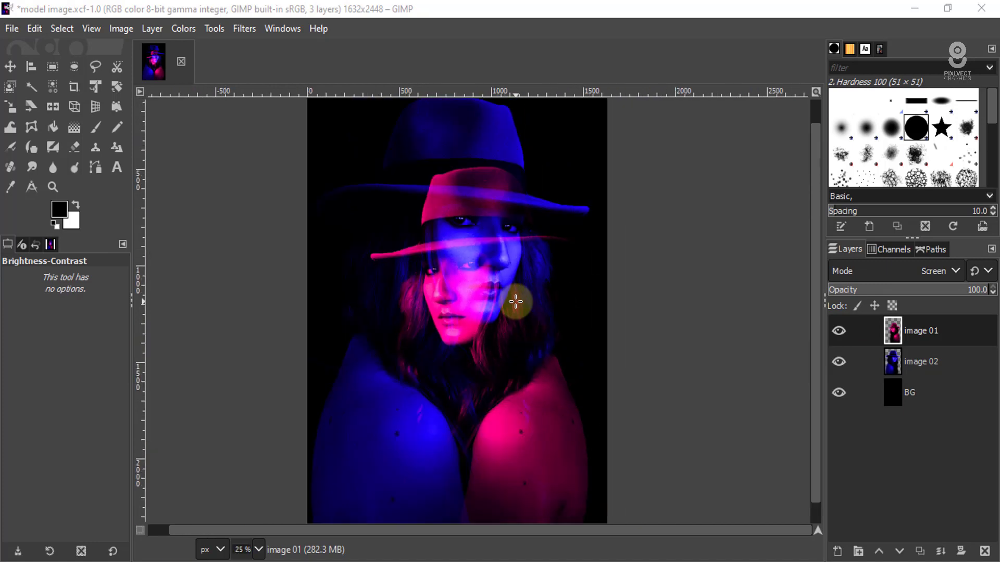
# Start a Hue-Chroma adjustment on the image 02 layer and set its hue to -123.49
pyautogui.click(960, 363)
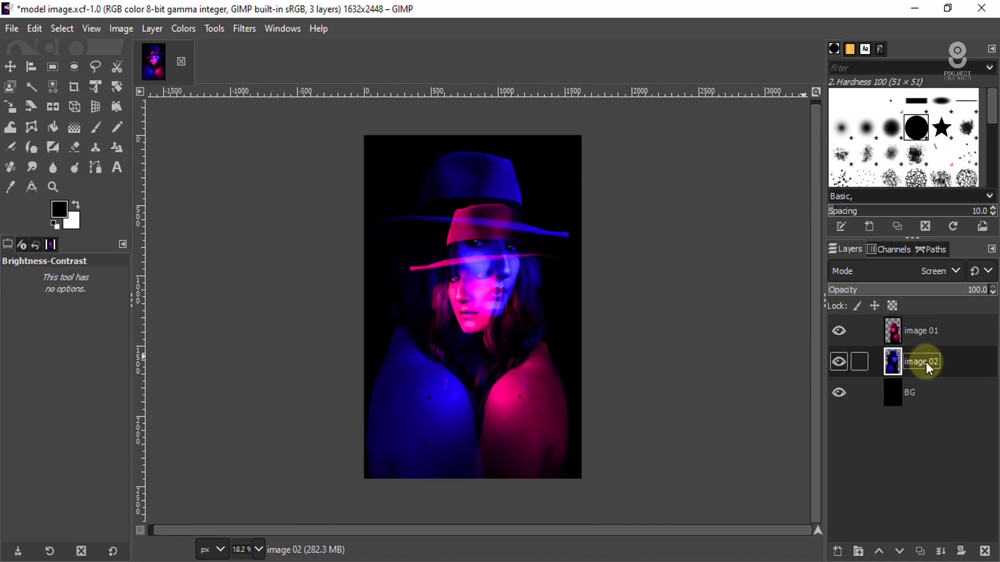
pyautogui.click(185, 29)
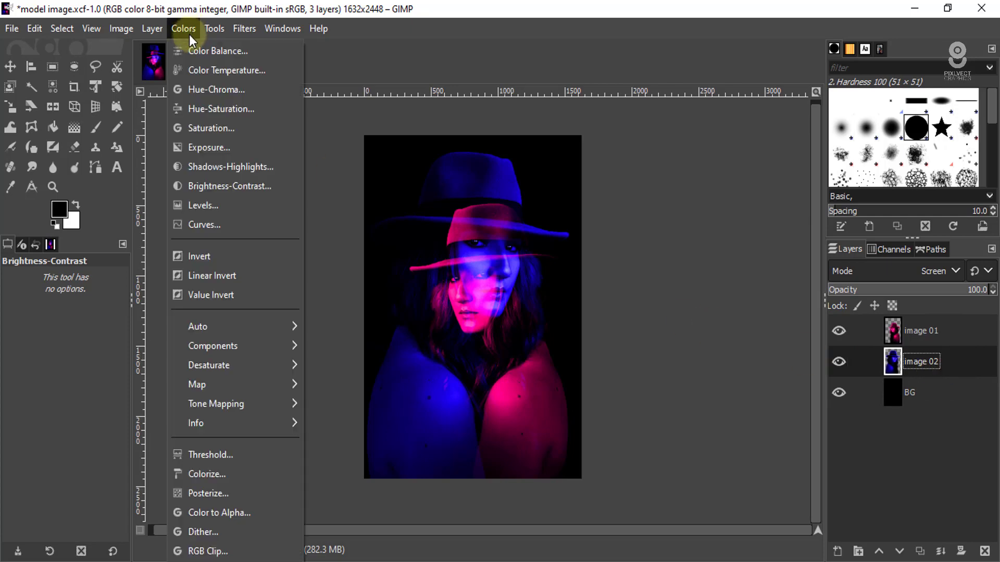
pyautogui.click(203, 92)
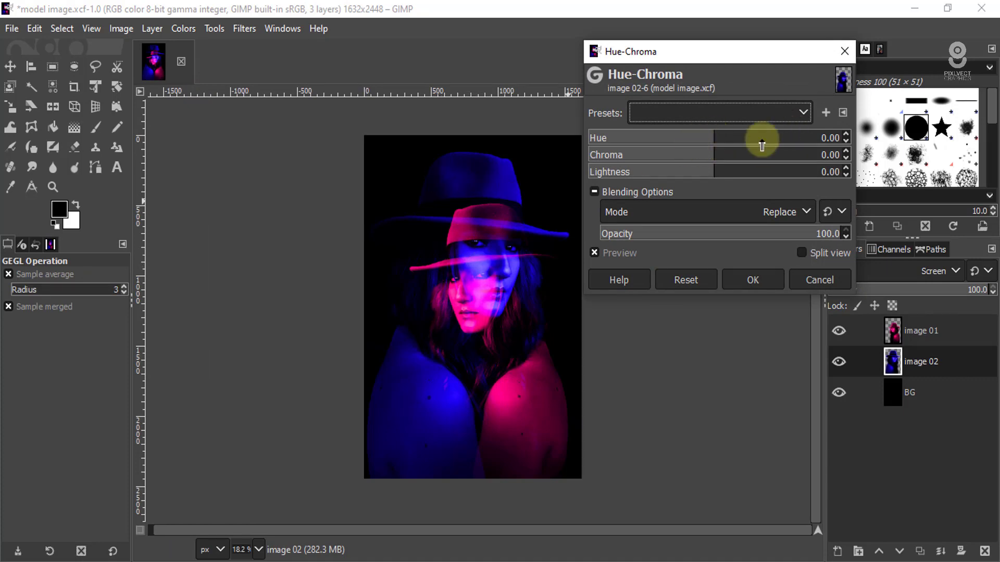
pyautogui.moveTo(710, 137); pyautogui.dragTo(628, 137)
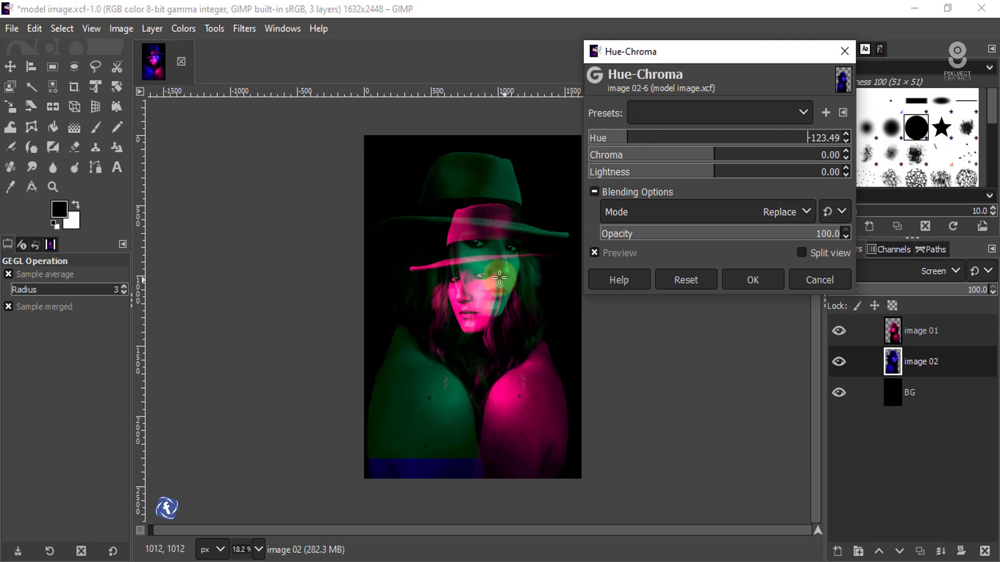
pyautogui.scroll(3, 495, 274)
pyautogui.scroll(-3, 495, 272)
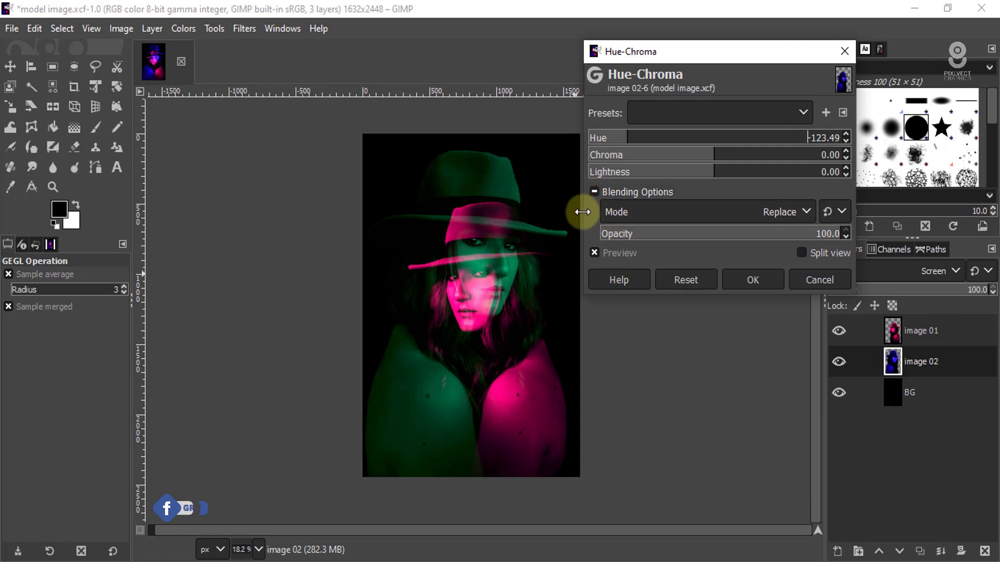
pyautogui.moveTo(699, 54); pyautogui.dragTo(742, 51)
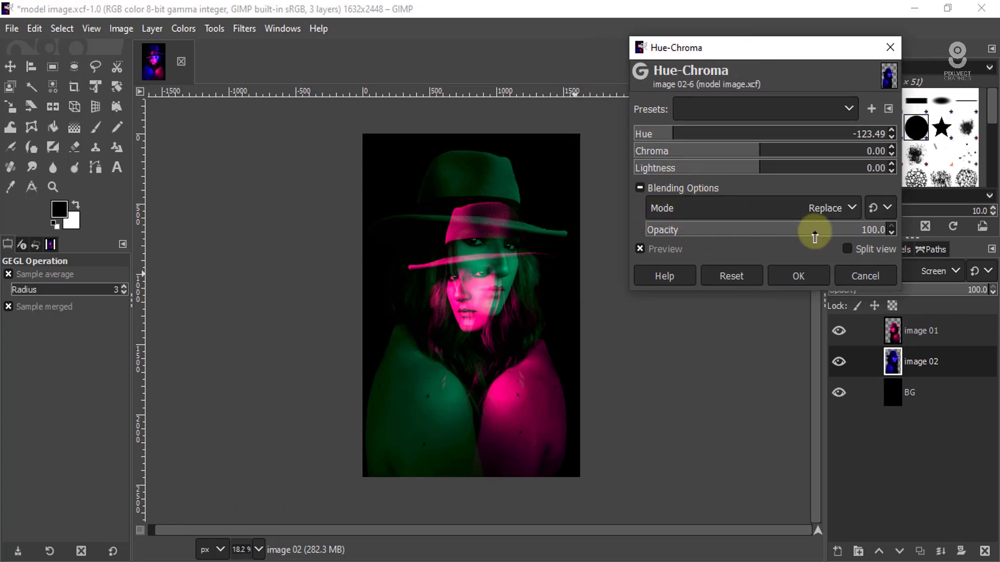
# Try the Lighten only blending mode for the Hue-Chroma adjustment, and set it to Screen instead
pyautogui.click(849, 206)
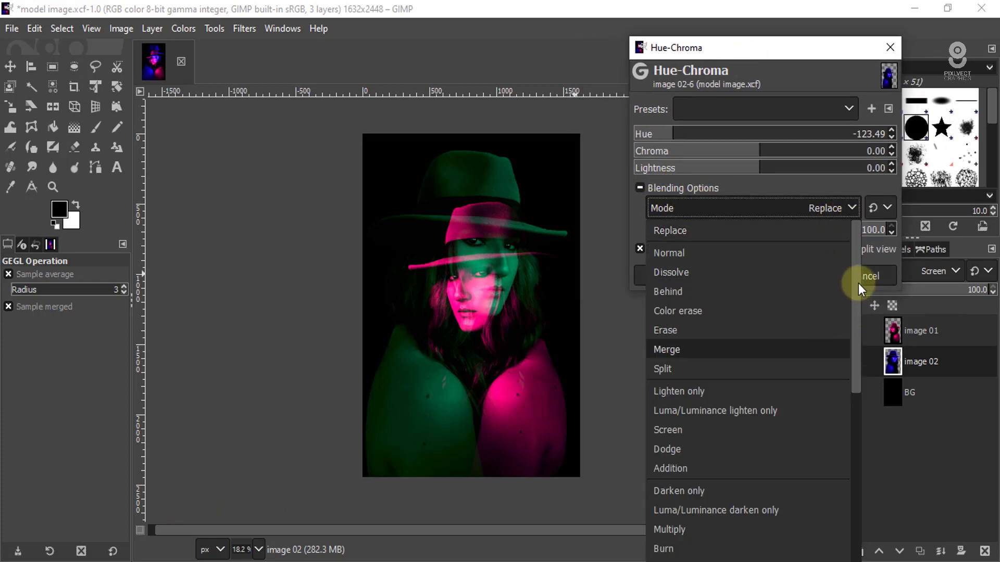
pyautogui.moveTo(858, 284); pyautogui.dragTo(855, 313)
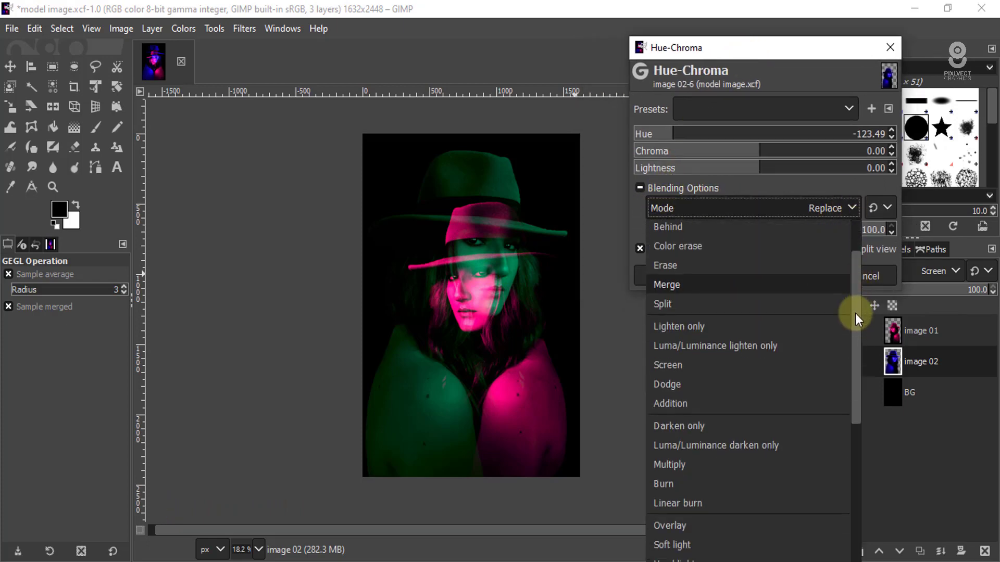
pyautogui.click(692, 328)
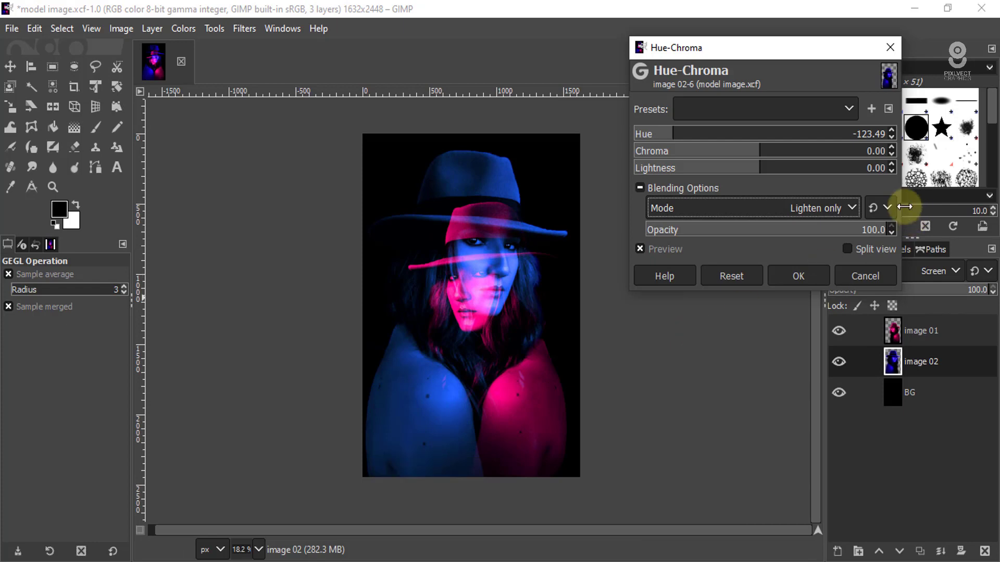
pyautogui.click(852, 208)
pyautogui.click(696, 373)
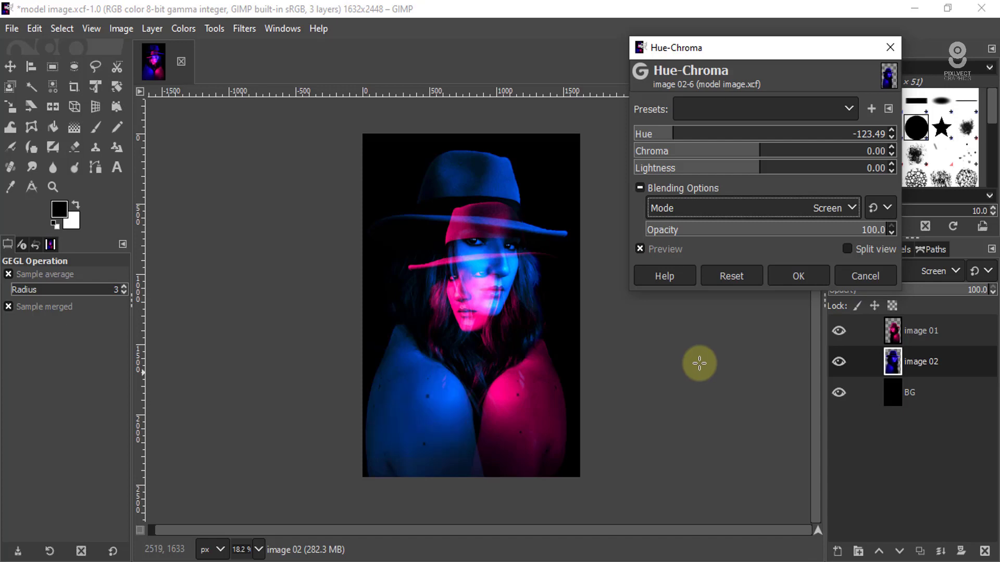
# Compare the portrait with the preview off and on, and apply the Hue-Chroma adjustment to the image 02 layer
pyautogui.scroll(4, 493, 269)
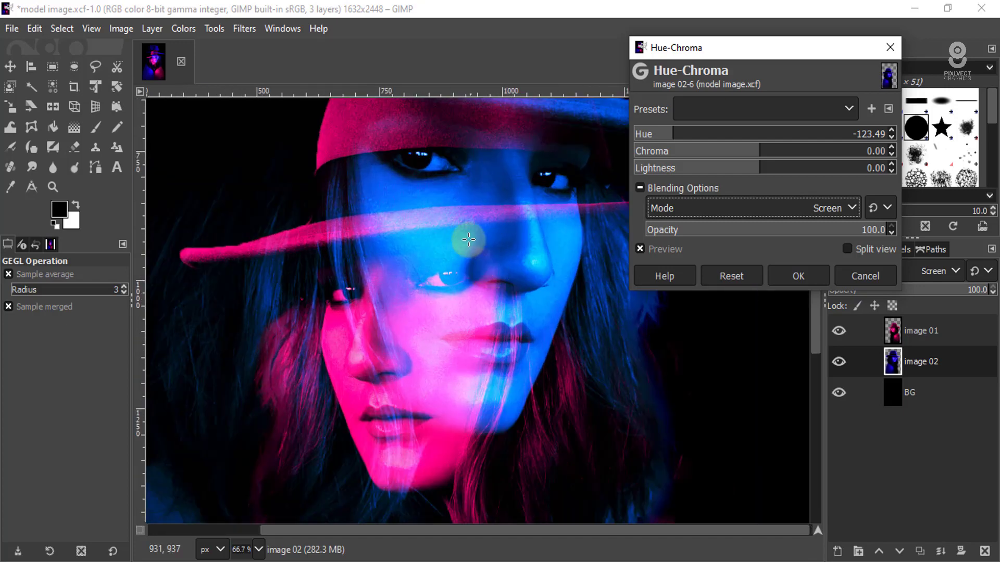
pyautogui.click(639, 249)
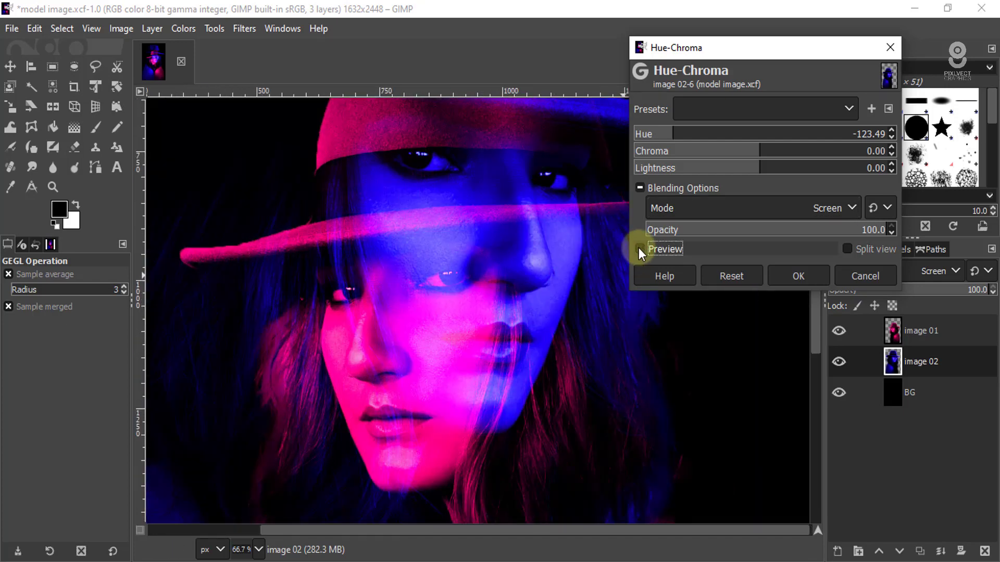
pyautogui.click(639, 249)
pyautogui.scroll(-2, 496, 331)
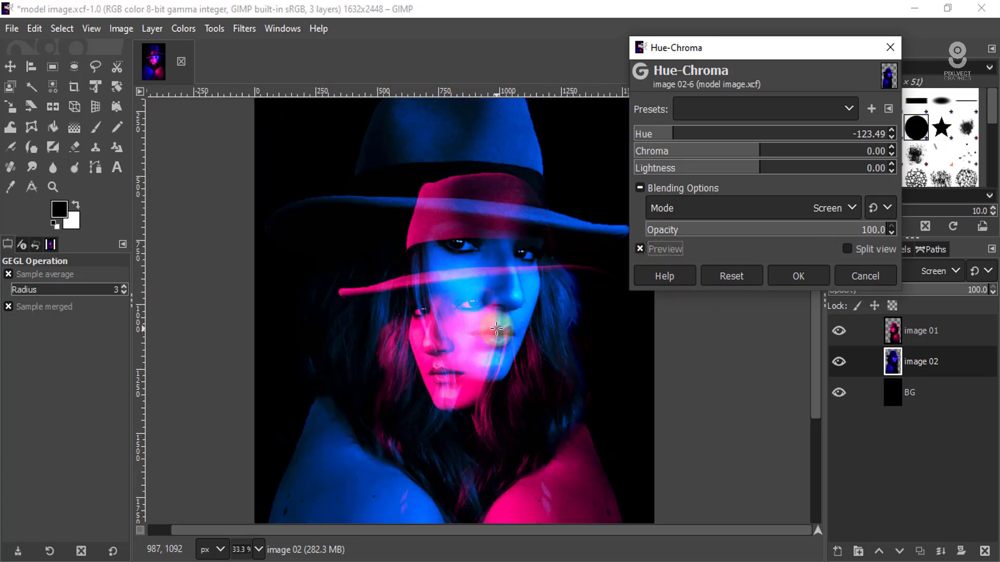
pyautogui.click(797, 279)
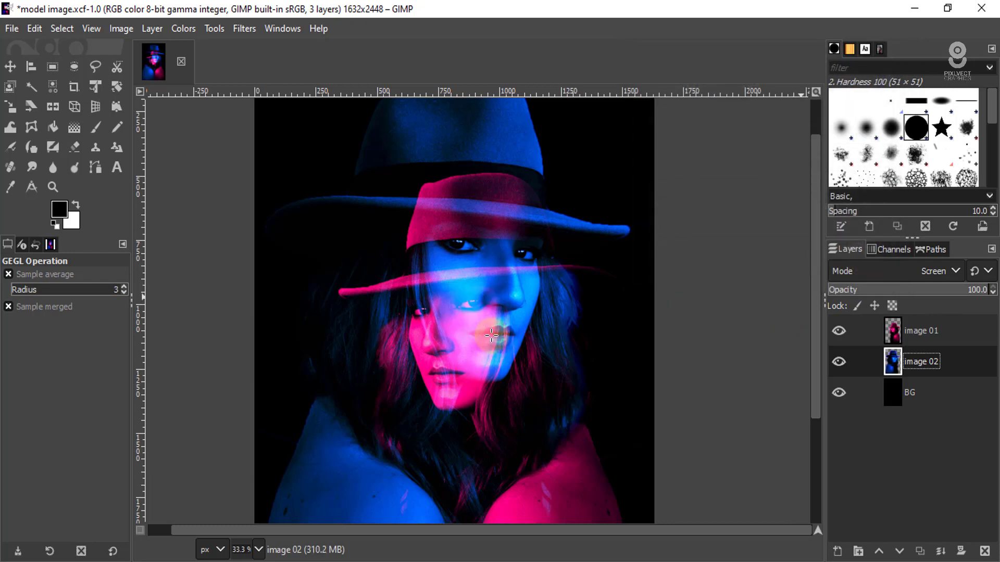
pyautogui.scroll(-1, 516, 325)
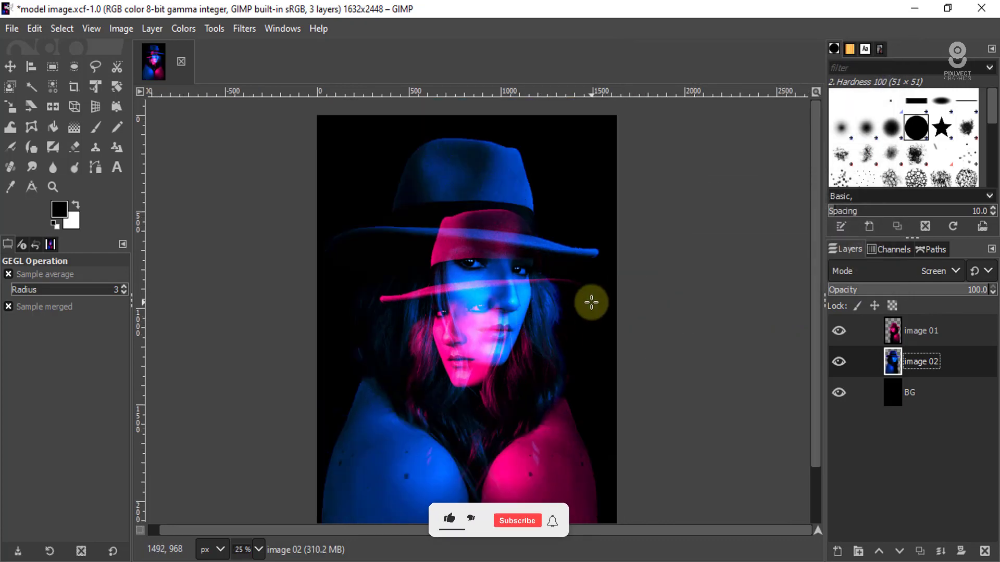